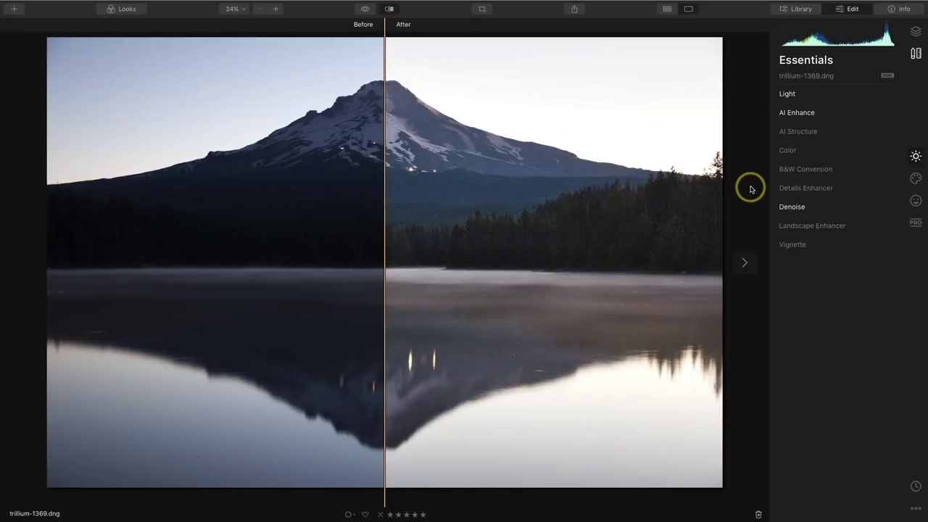
Review the Light, AI Enhance and Denoise adjustments, checking the Denoise effect on and off at 100% zoom.
left_click(805, 94)
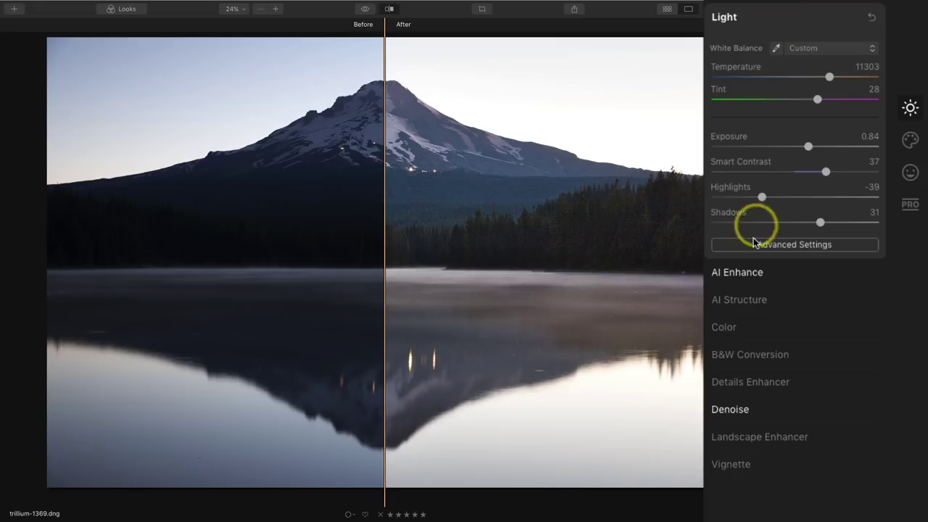
left_click(755, 274)
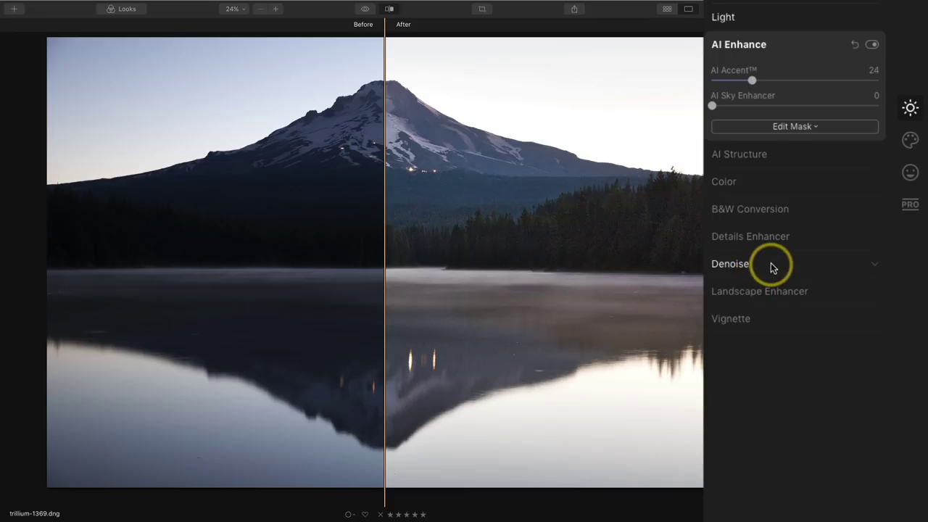
left_click(770, 265)
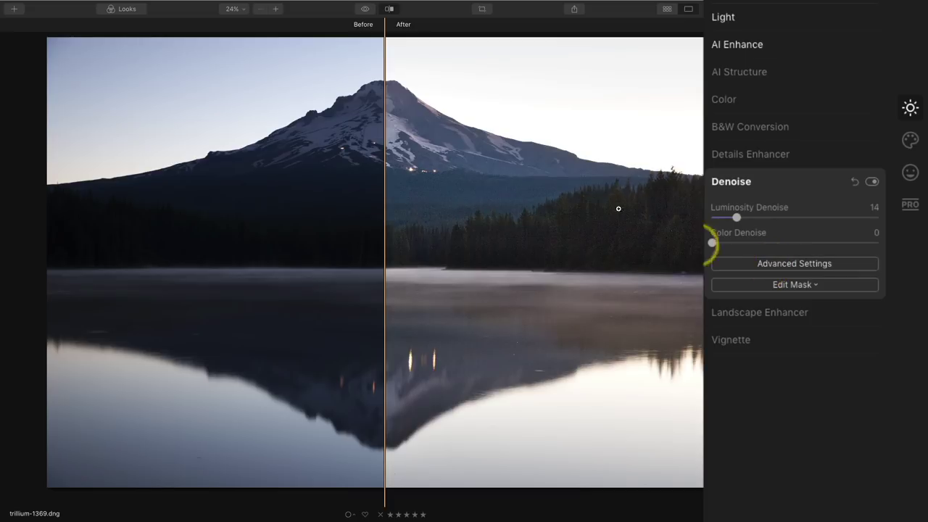
left_click(459, 184)
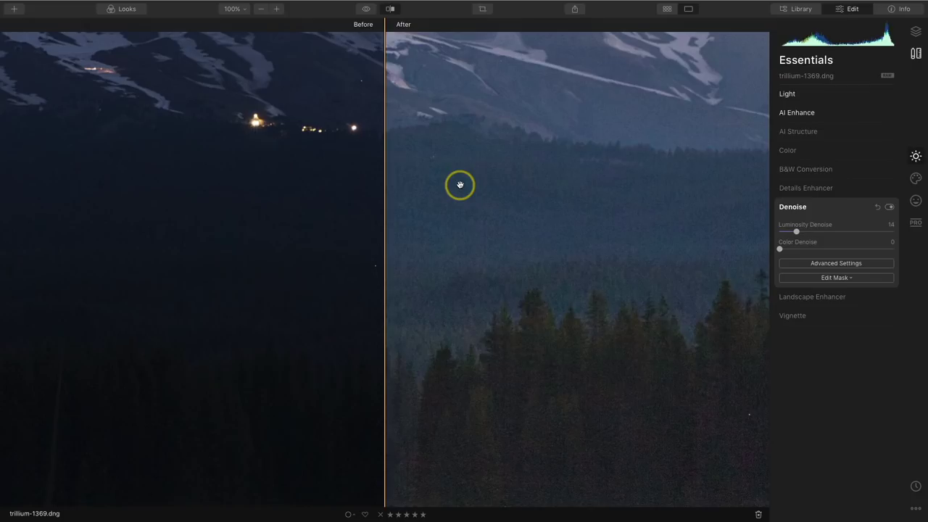
left_click(889, 207)
left_click(889, 207)
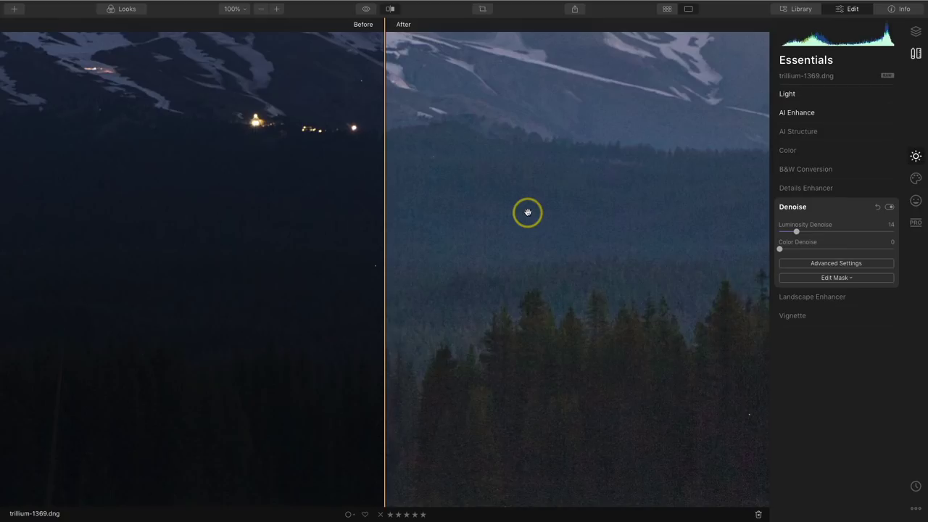
left_click(527, 211)
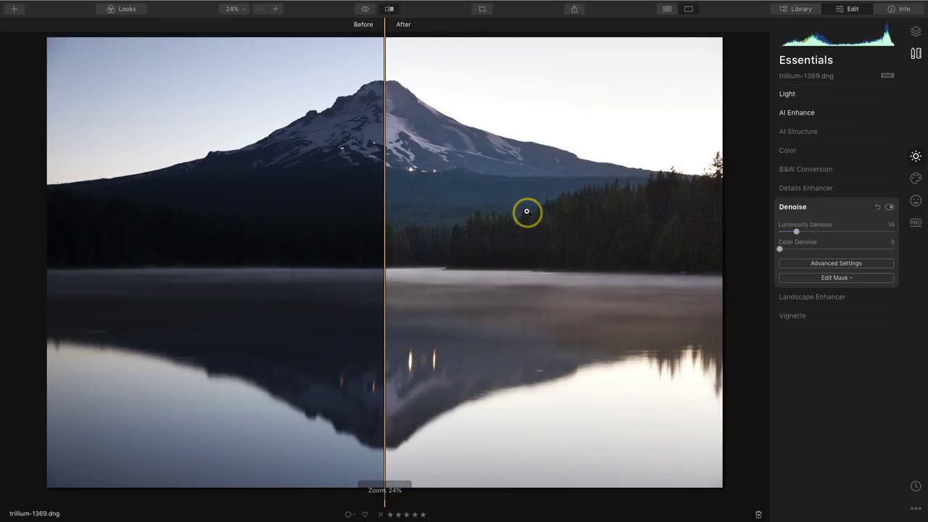
Compare the edited photo with the original and turn off the split before/after view.
key("backslash")
key("backslash")
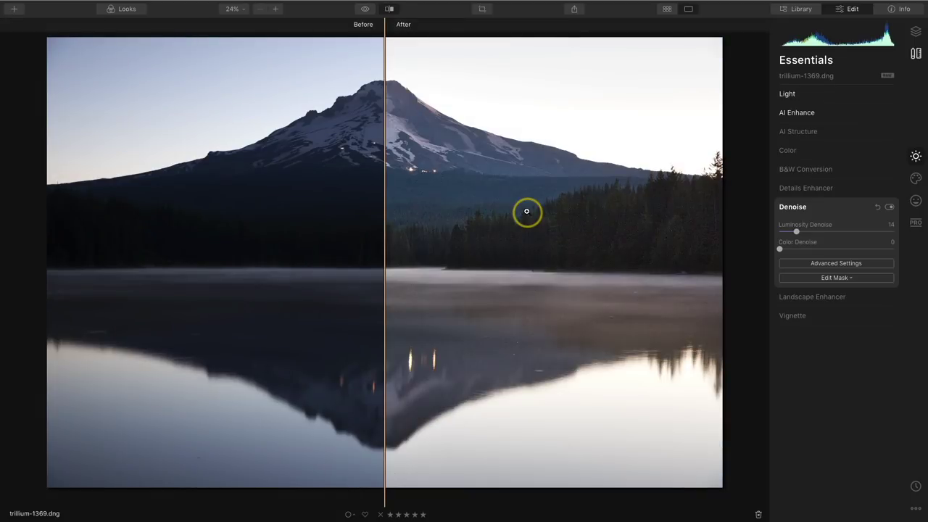
left_click(389, 9)
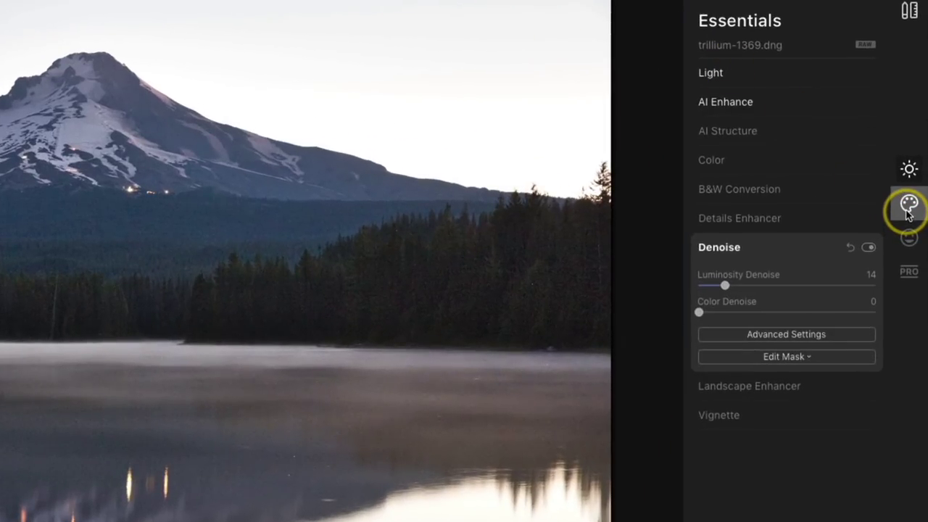
Try the Dramatic Sunset 1 sky in AI Sky Replacement and reset the tool.
left_click(908, 207)
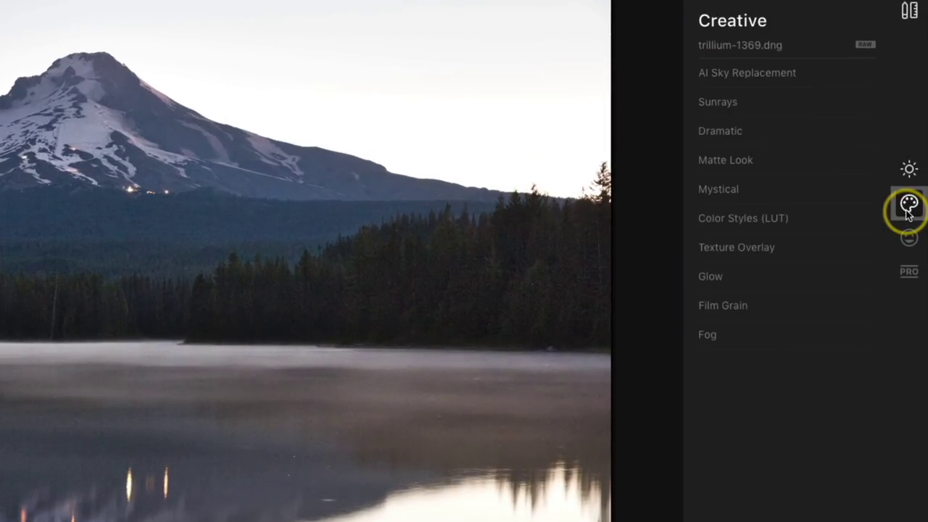
left_click(817, 69)
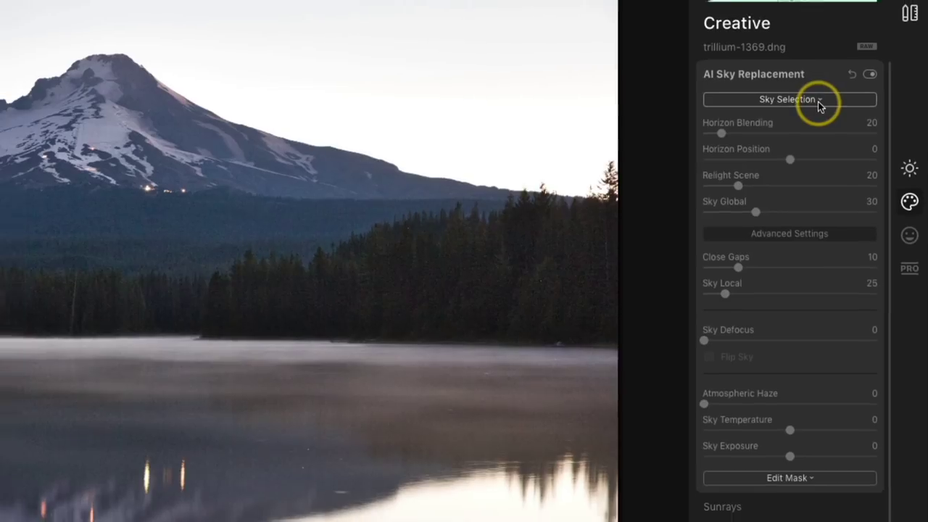
left_click(816, 98)
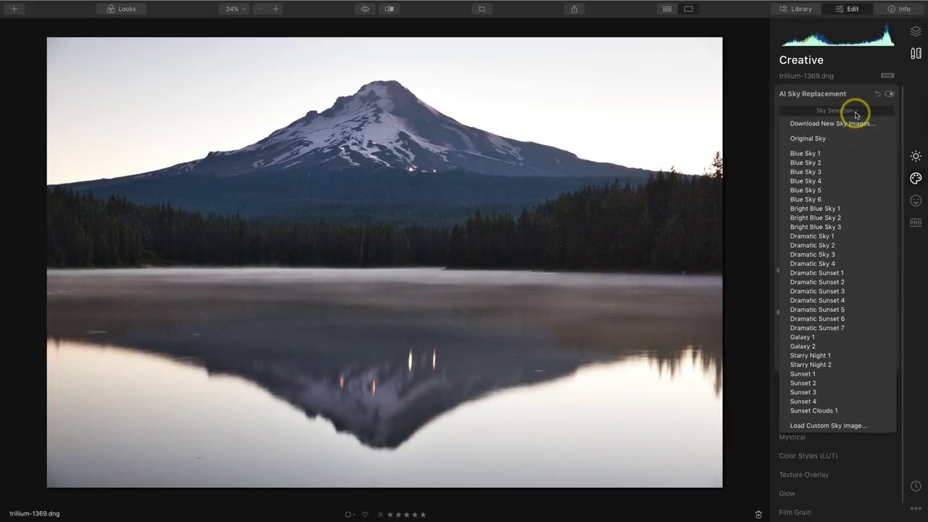
left_click(855, 274)
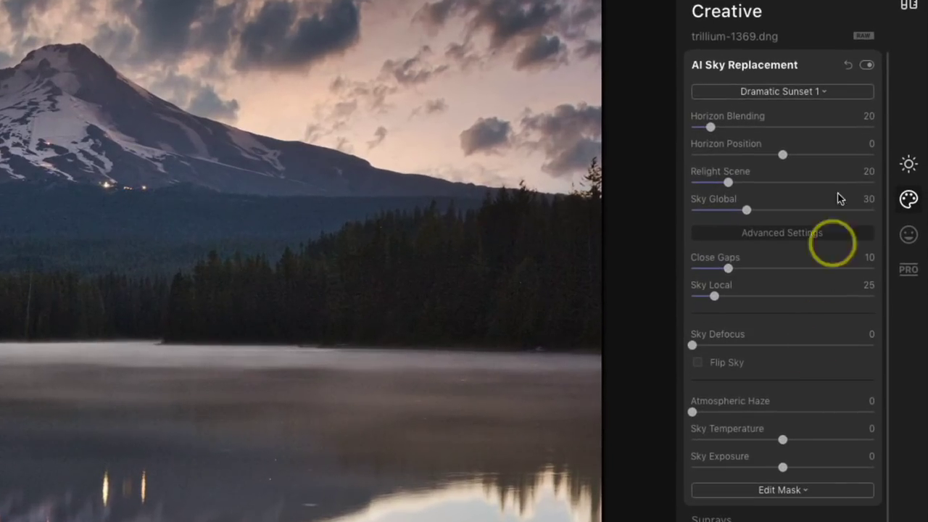
left_click(849, 67)
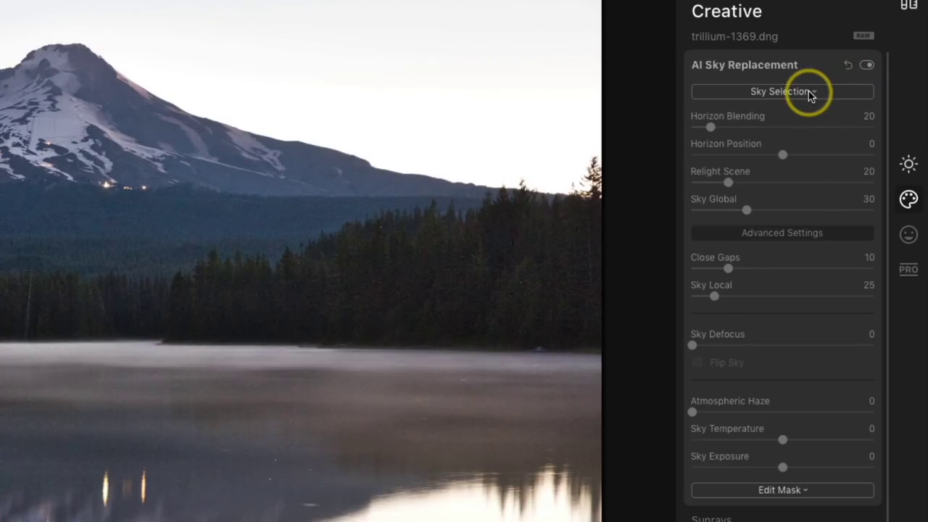
Load Nicolesy Sky II 196.jpg from the Nicolesy - Sky and Cloud II folder as the custom replacement sky.
left_click(809, 92)
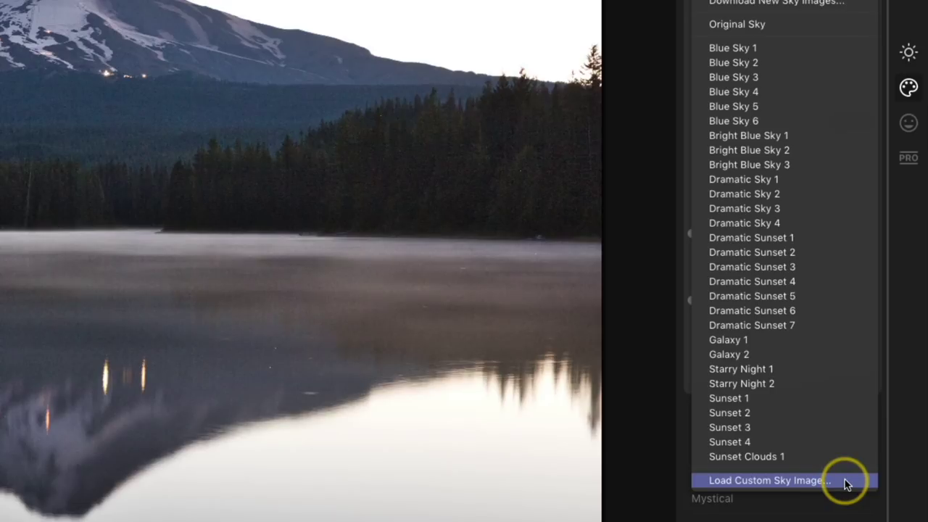
left_click(845, 479)
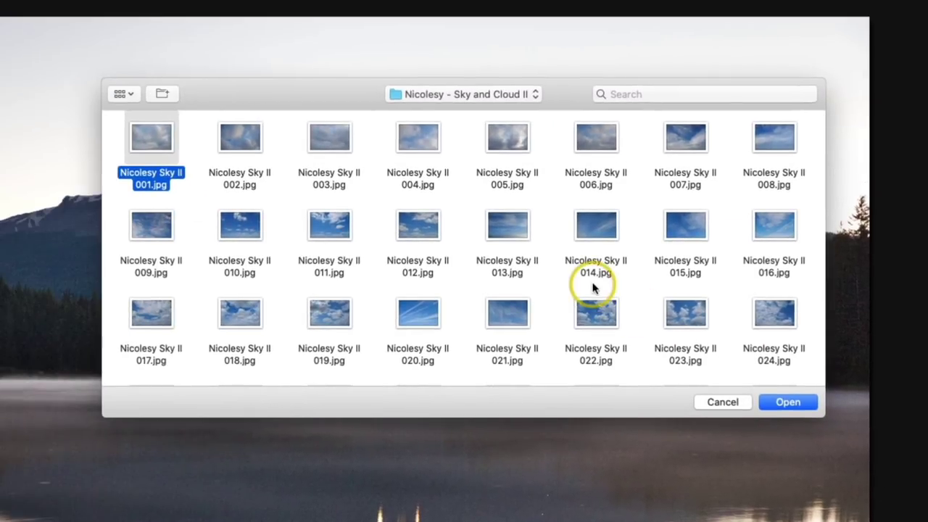
scroll(555, 176, "down", 10)
scroll(555, 176, "down", 20)
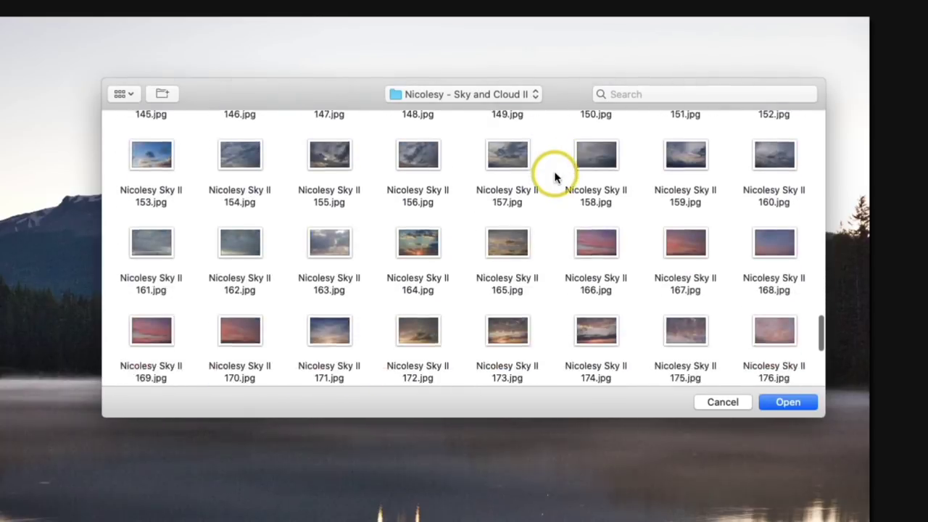
scroll(555, 176, "down", 5)
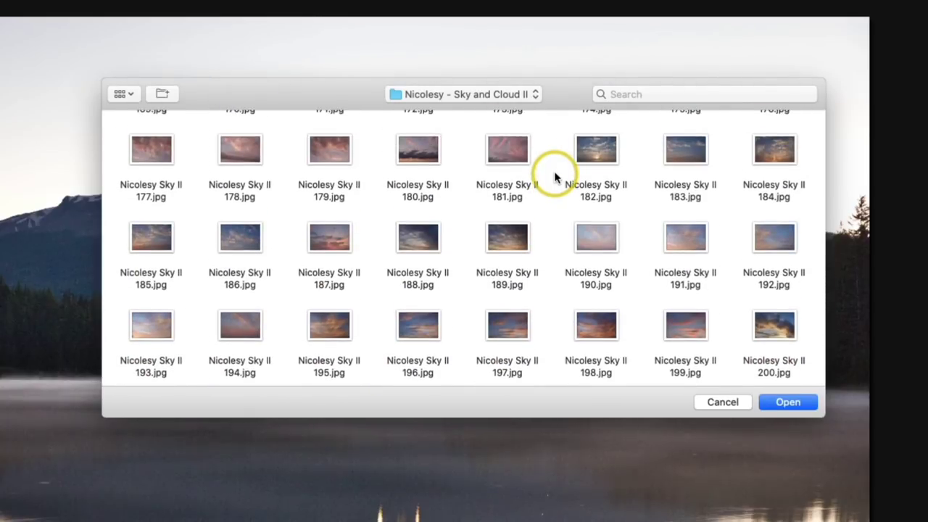
left_click(411, 330)
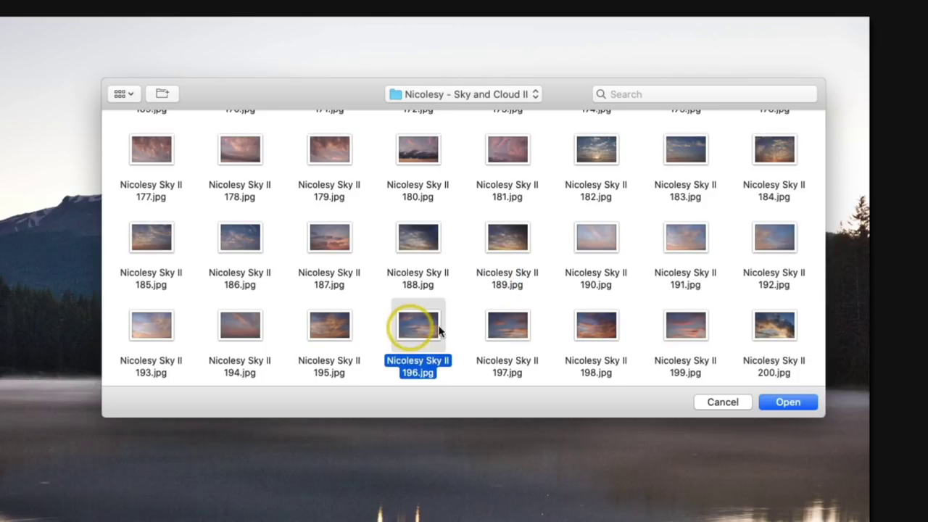
left_click(788, 402)
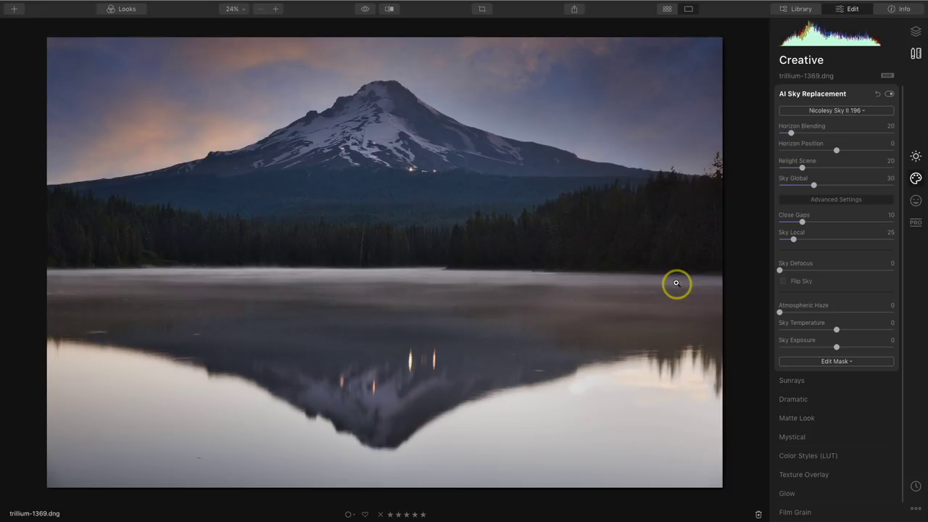
Set the replacement sky's Horizon Position to 64 and its Sky Temperature to -35.
left_click_drag(804, 118, 856, 121)
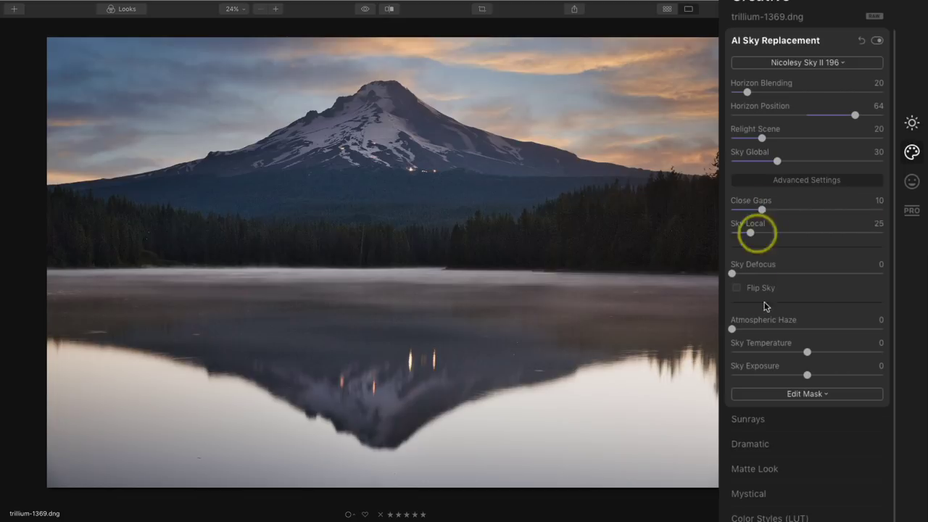
left_click(808, 181)
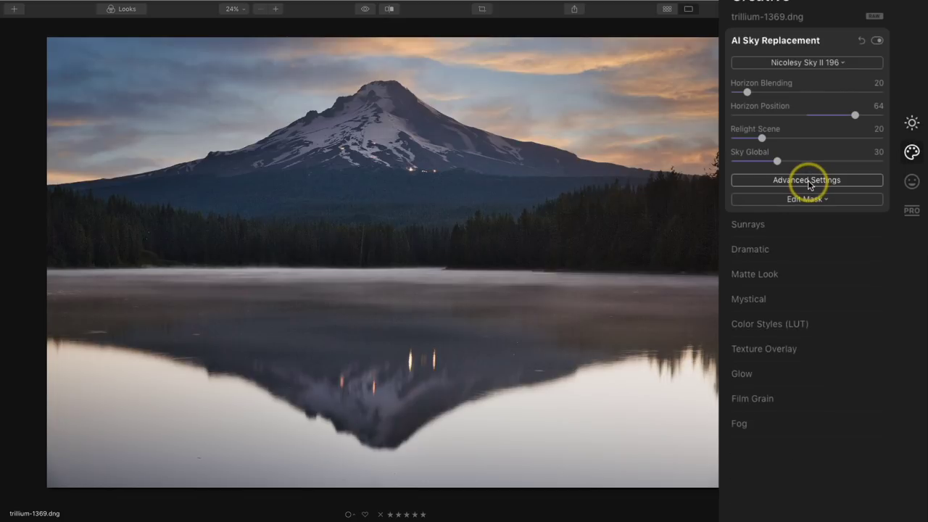
left_click(808, 182)
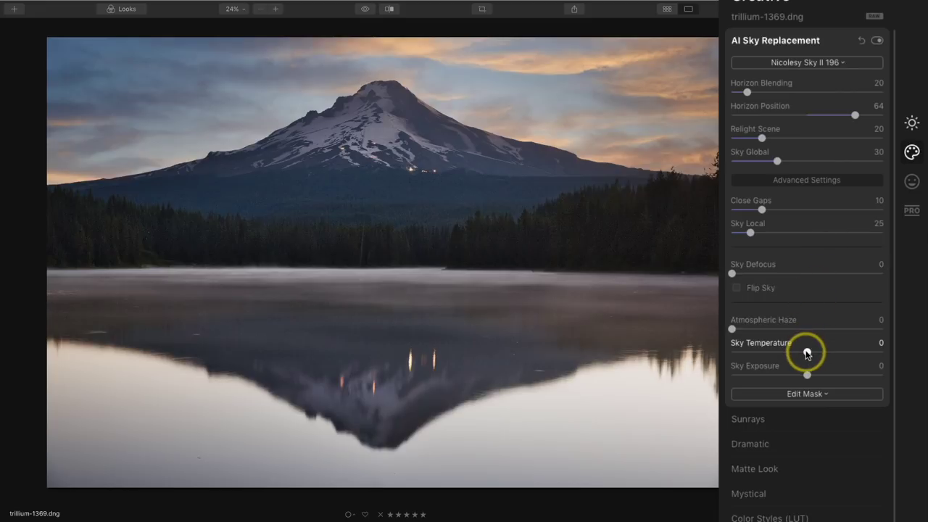
left_click_drag(806, 353, 781, 357)
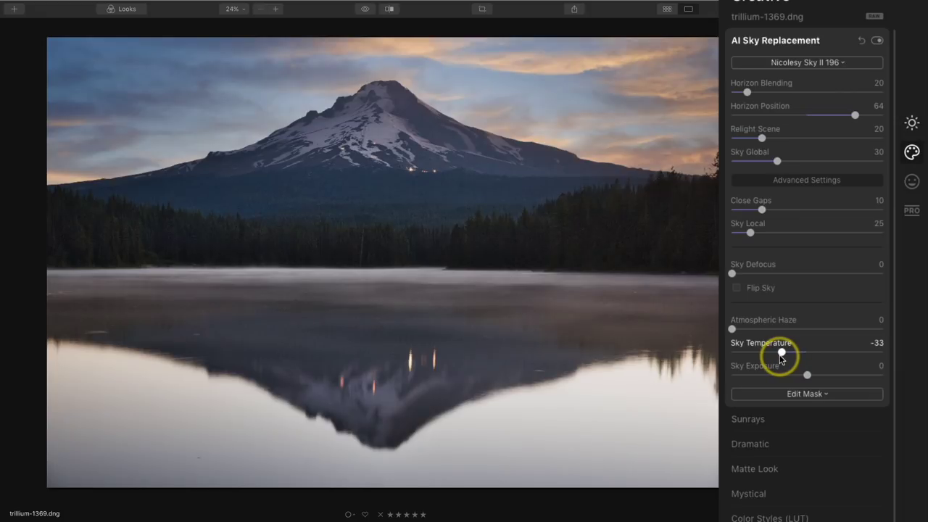
left_click_drag(782, 357, 779, 357)
Set Atmospheric Haze to 16 and Sky Exposure to -15, and compare the photo with and without the sky replacement.
left_click_drag(733, 328, 897, 339)
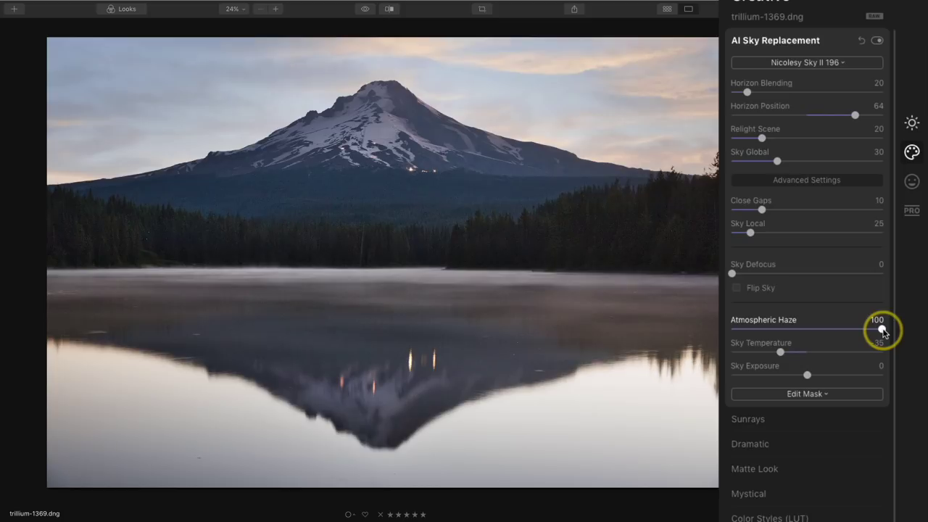
left_click_drag(882, 332, 754, 333)
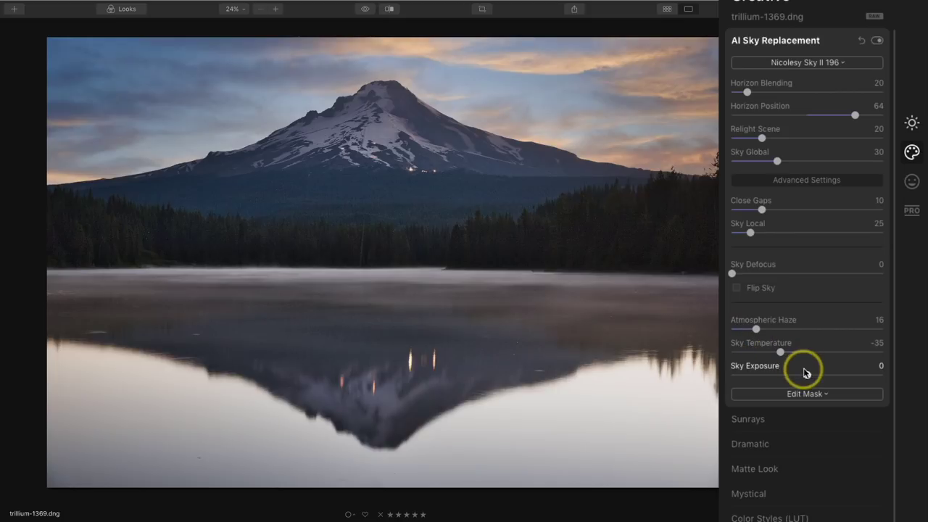
left_click(803, 376)
left_click_drag(803, 376, 795, 377)
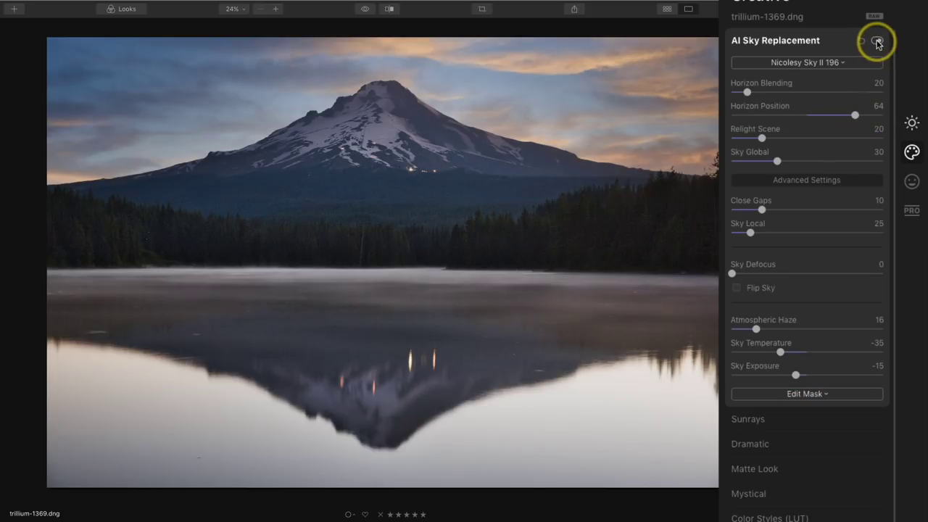
left_click(877, 40)
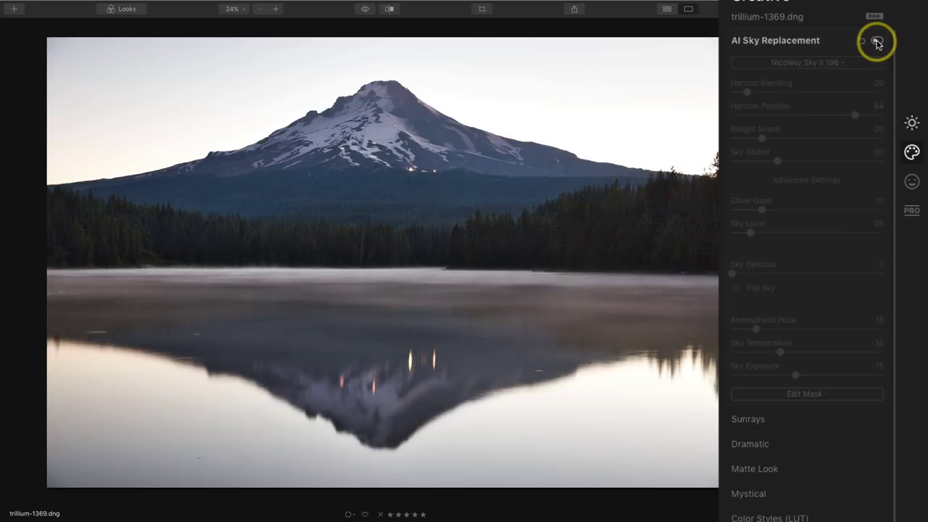
left_click(877, 41)
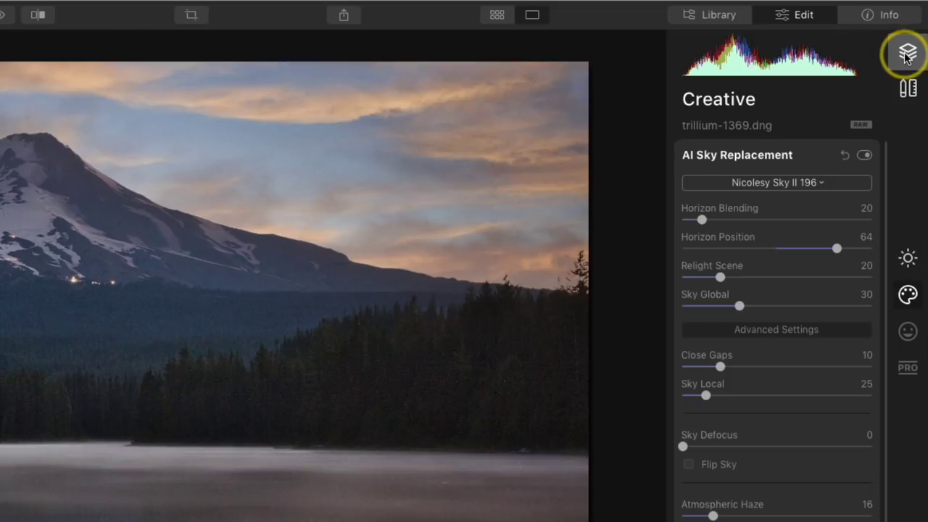
Add Nicolesy Sky II 196.jpg as a new image layer above the photo and set its Image Opacity to 61.
left_click(906, 53)
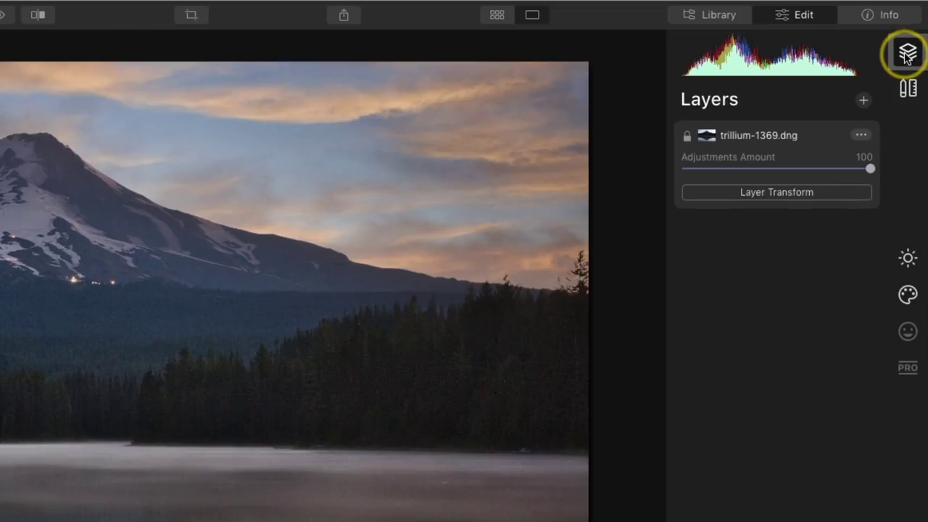
left_click(864, 100)
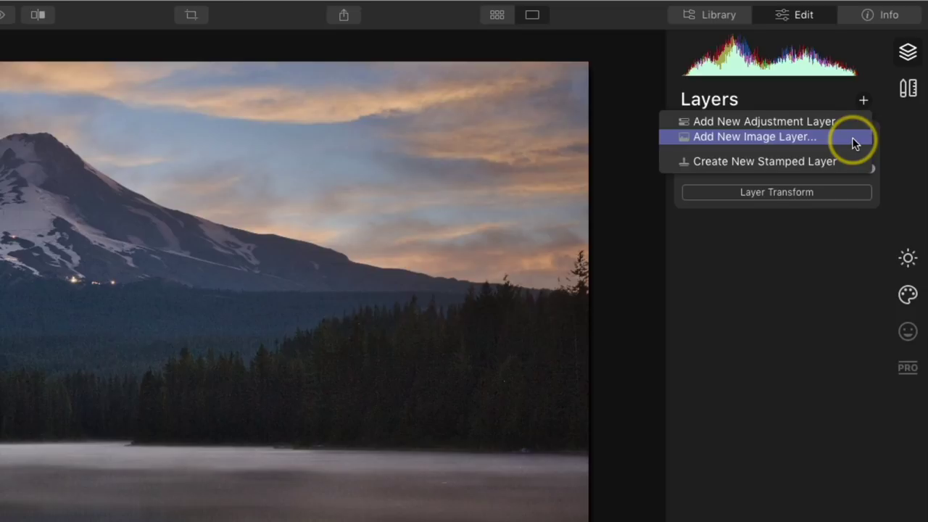
left_click(852, 137)
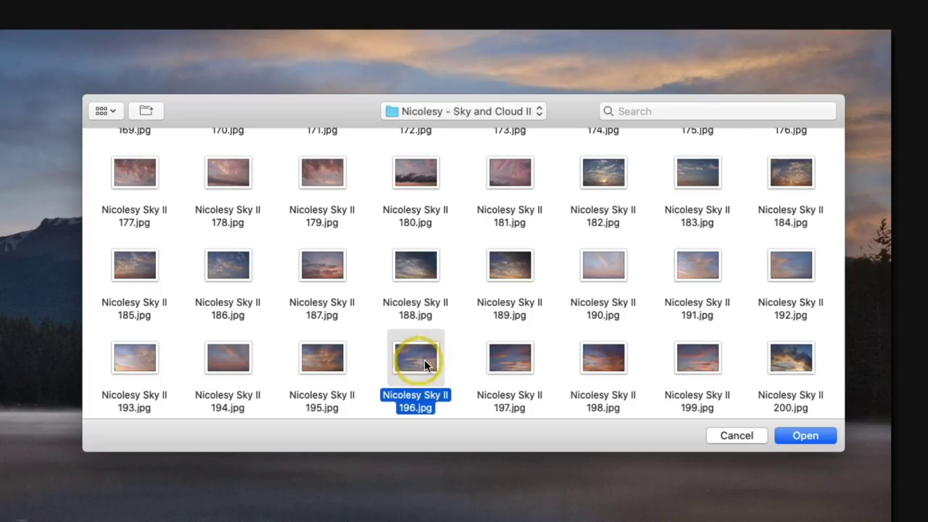
left_click(806, 435)
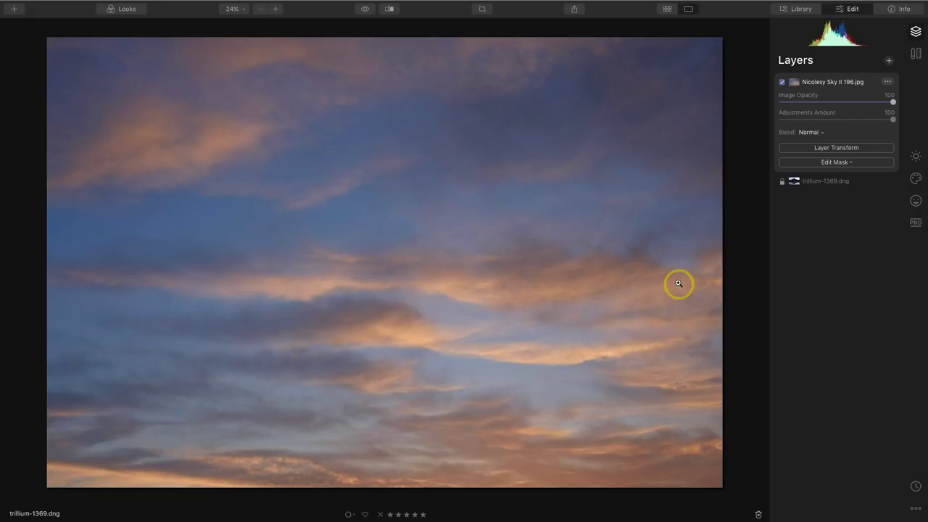
left_click_drag(892, 102, 803, 96)
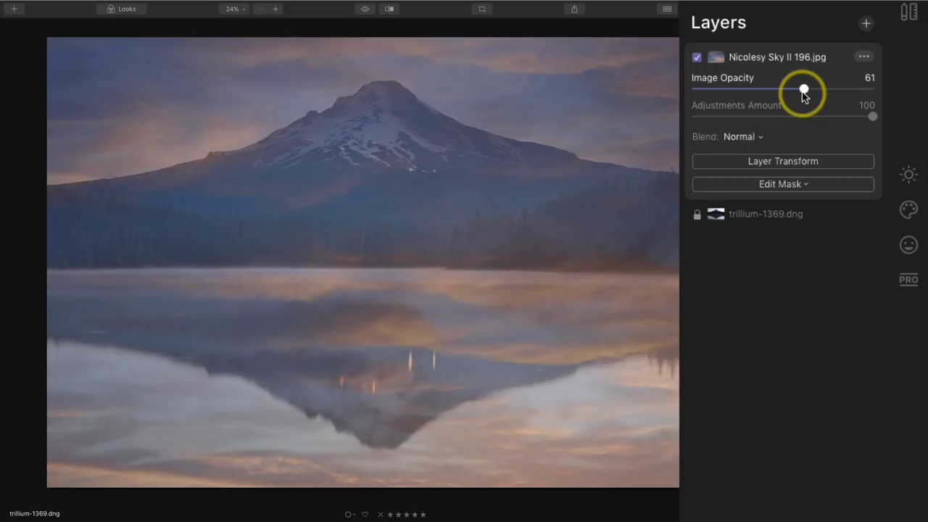
Flip the Nicolesy Sky II 196.jpg layer vertically with Layer Transform.
left_click(815, 161)
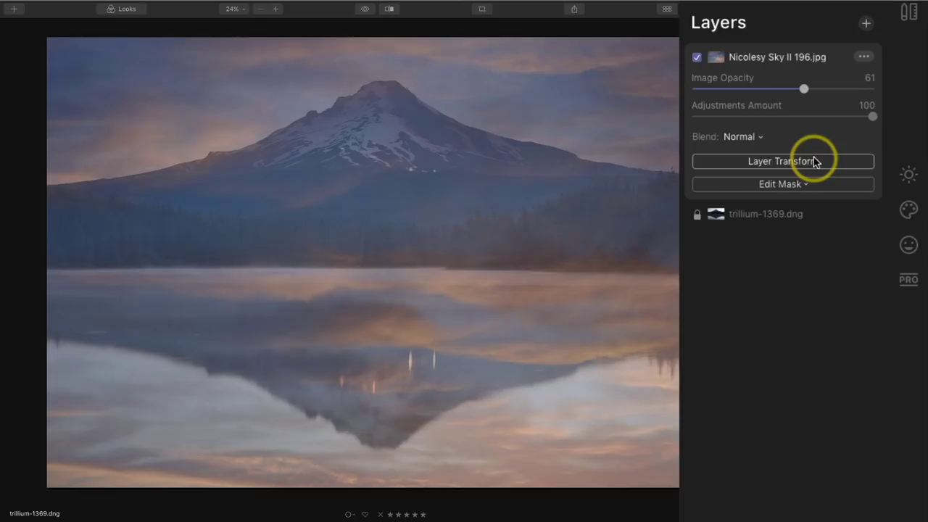
left_click(856, 148)
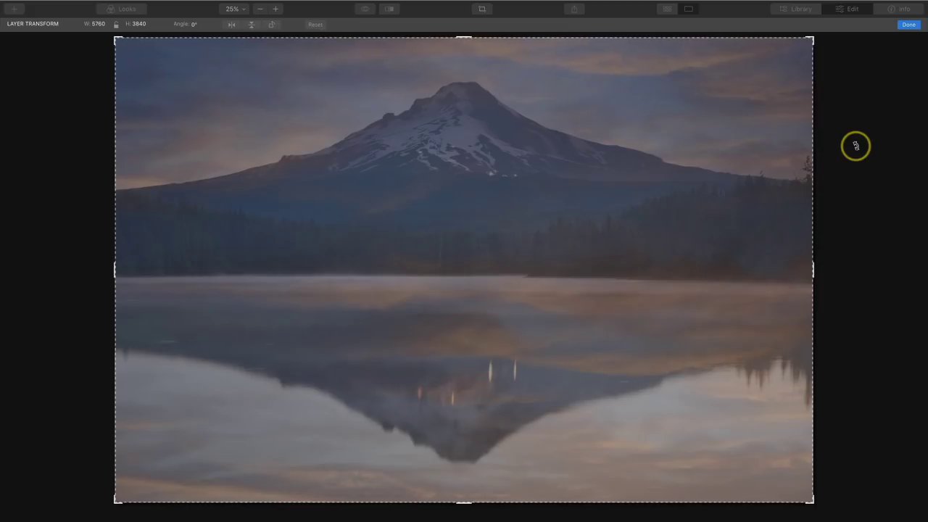
left_click(251, 27)
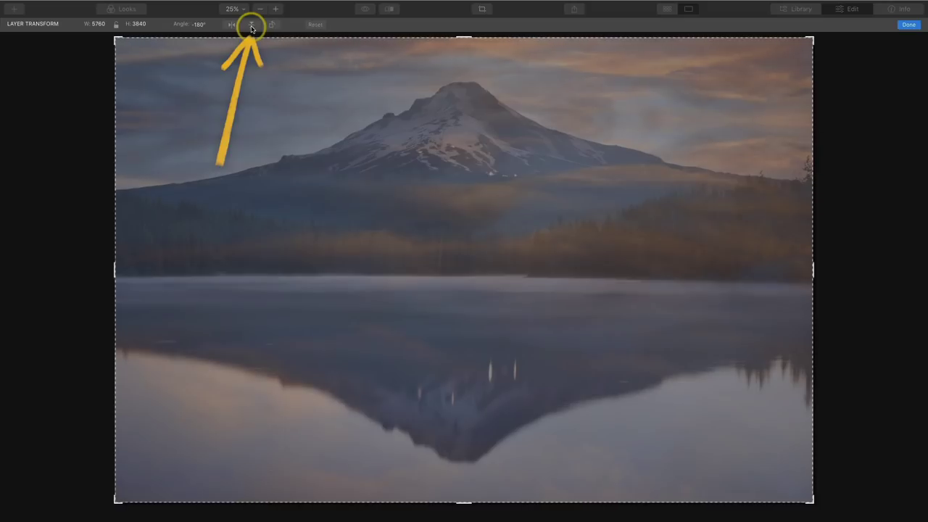
Move the flipped sky layer down over the lake reflection and widen it to about 5817 to span the photo's full width.
mouse_move(601, 149)
left_mouse_down()
mouse_move(617, 232)
mouse_move(600, 350)
left_mouse_up()
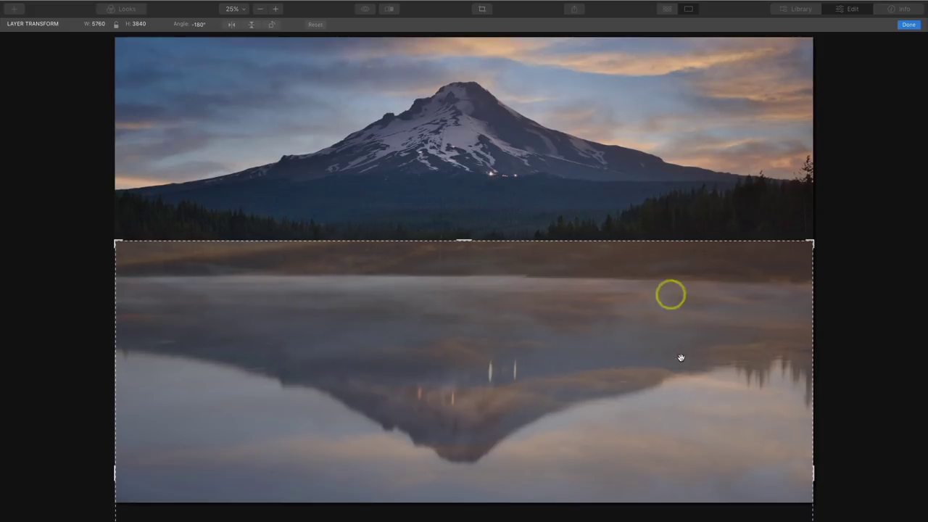
left_click_drag(741, 334, 746, 422)
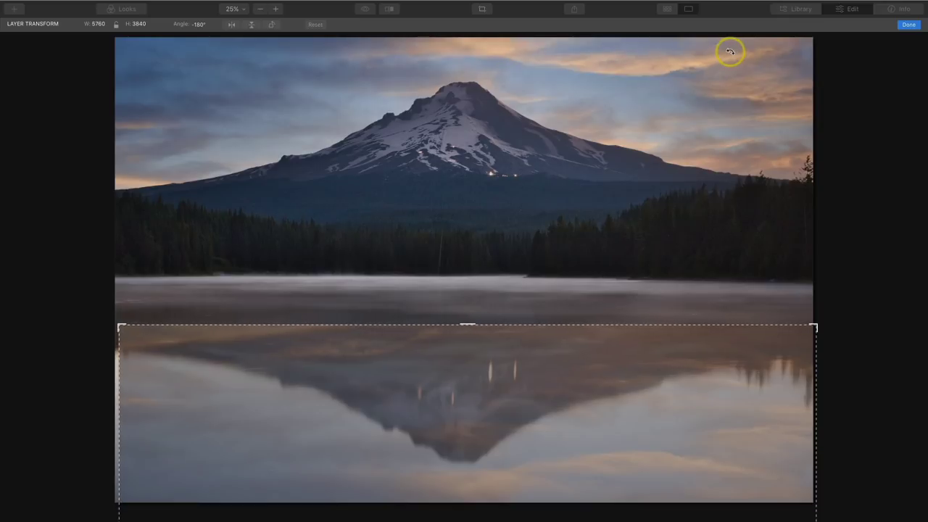
left_click_drag(677, 439, 678, 455)
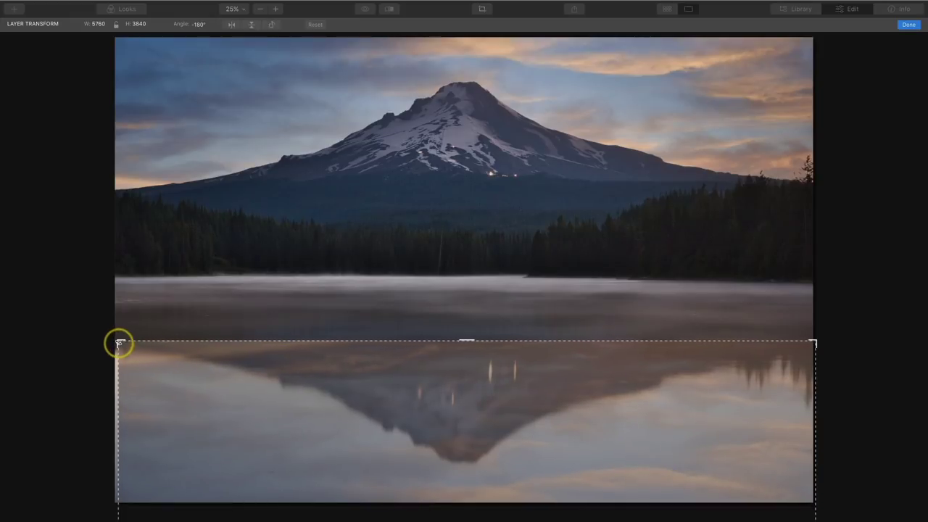
left_click_drag(119, 343, 111, 343)
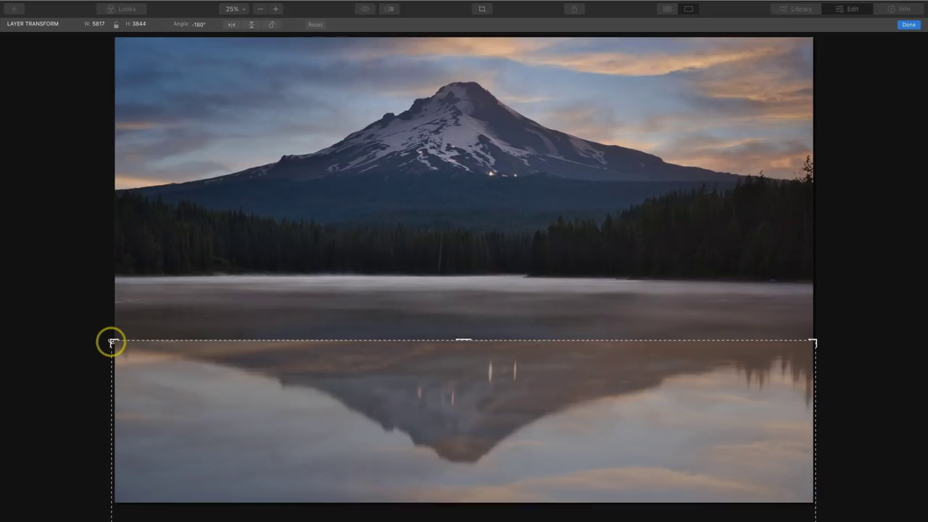
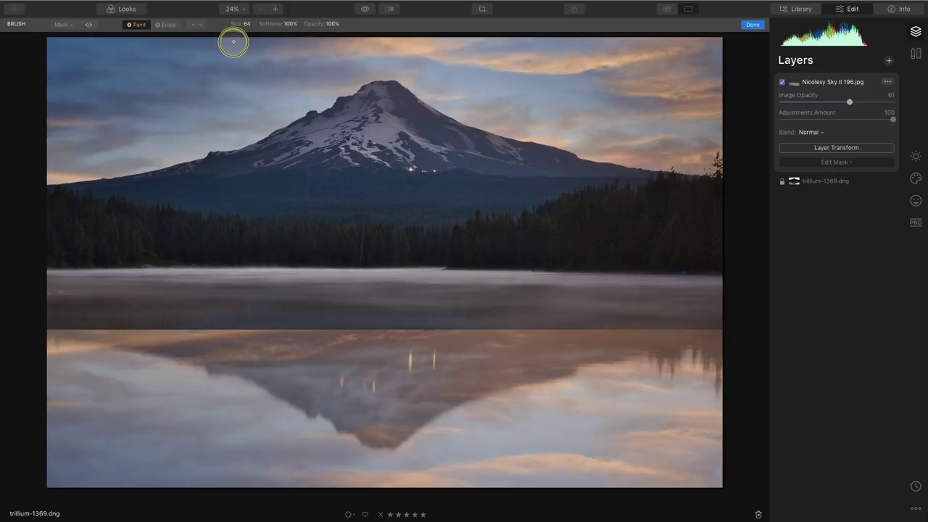
Erase the sky layer from the misty water and the mountain's reflection with a size 124 mask brush, and check the mask overlay.
left_click(169, 25)
key("bracketright")
key("bracketright")
key("bracketright")
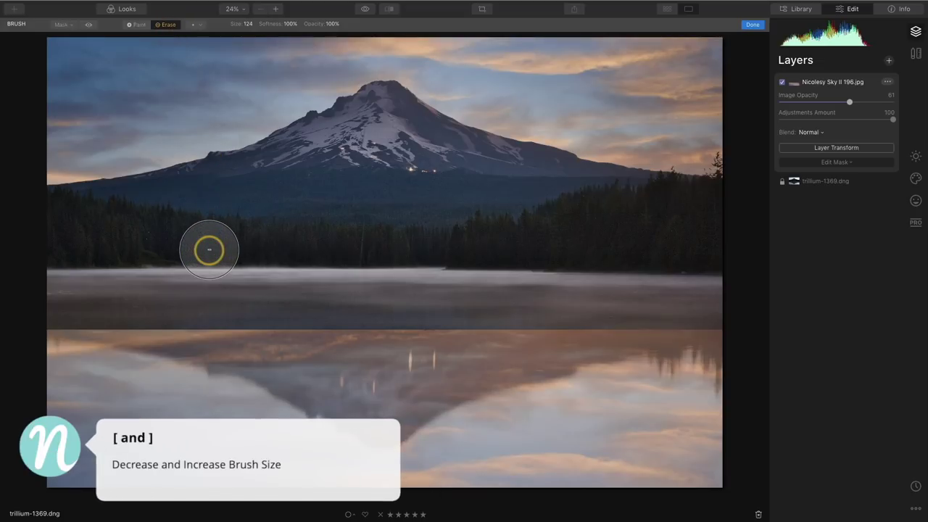
left_click_drag(58, 310, 352, 326)
mouse_move(121, 318)
left_mouse_down()
mouse_move(419, 309)
mouse_move(481, 324)
mouse_move(682, 302)
mouse_move(713, 309)
mouse_move(454, 347)
mouse_move(408, 378)
mouse_move(355, 321)
mouse_move(226, 331)
mouse_move(311, 362)
mouse_move(323, 379)
mouse_move(379, 403)
mouse_move(391, 389)
mouse_move(383, 418)
mouse_move(438, 366)
mouse_move(540, 341)
mouse_move(522, 349)
mouse_move(603, 318)
mouse_move(700, 318)
mouse_move(730, 324)
left_mouse_up()
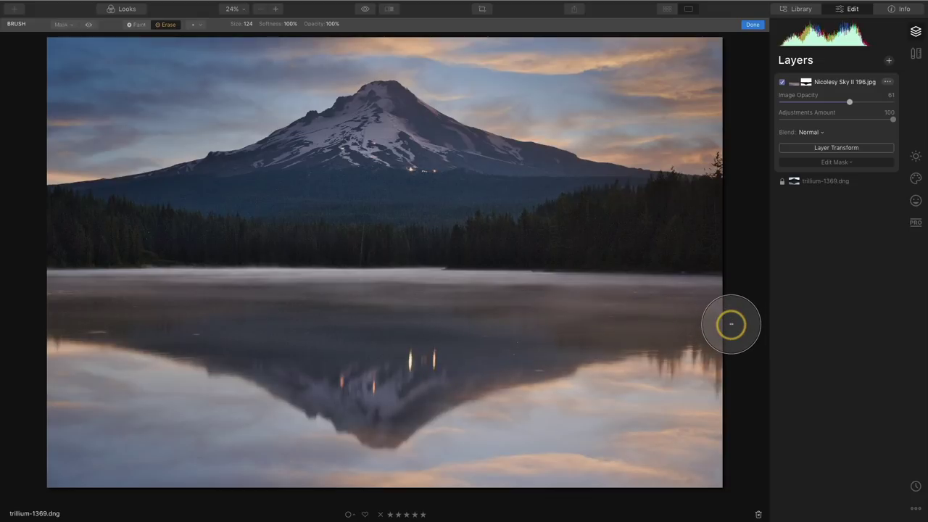
left_click(89, 26)
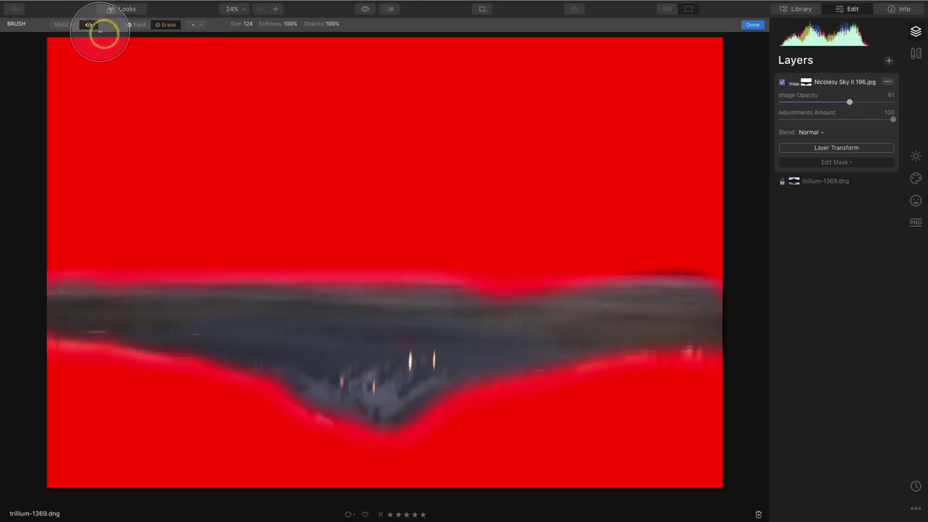
left_click(88, 25)
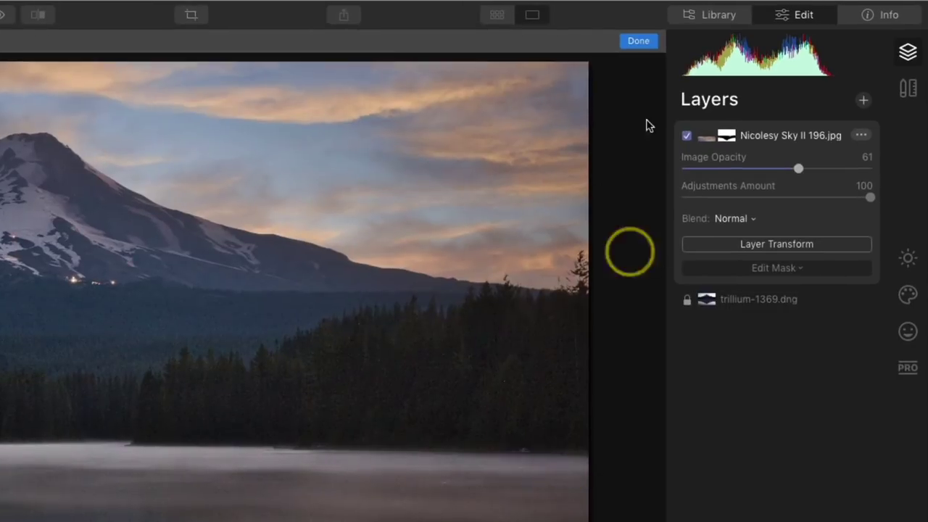
left_click(637, 42)
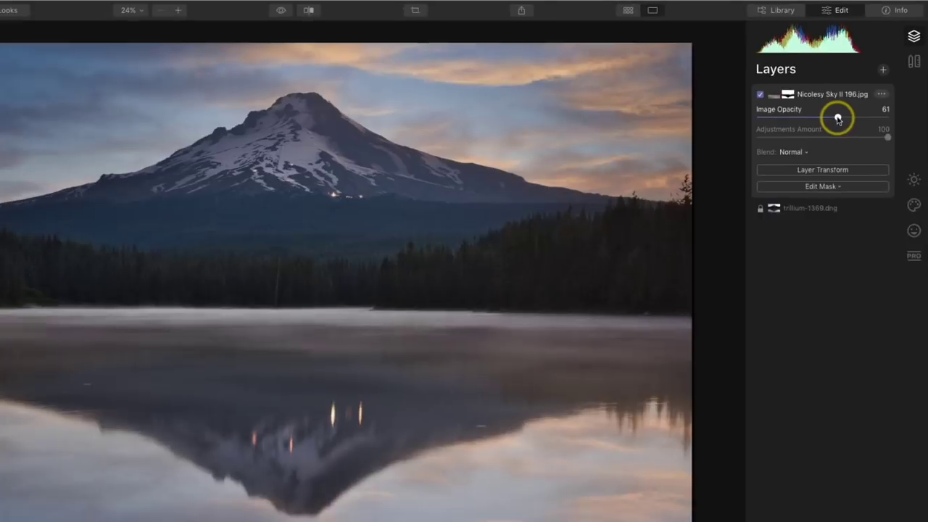
Set the sky layer's Image Opacity to 100 and its blend mode to Multiply, and compare the photo with and without it.
left_click_drag(807, 160, 898, 158)
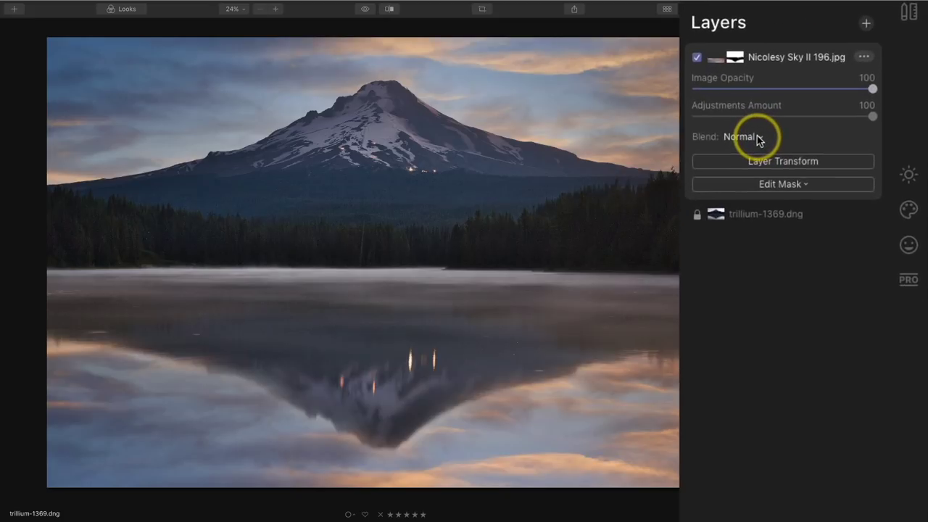
left_click(756, 138)
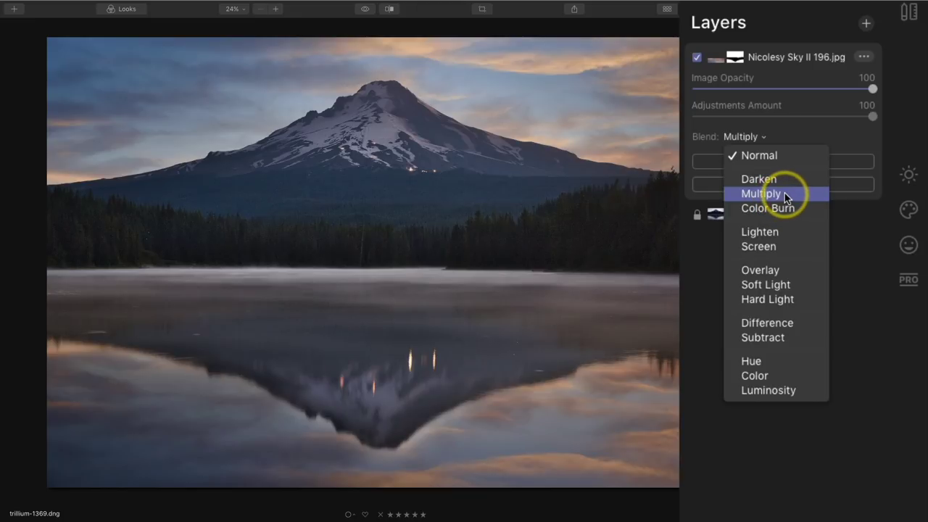
left_click(786, 198)
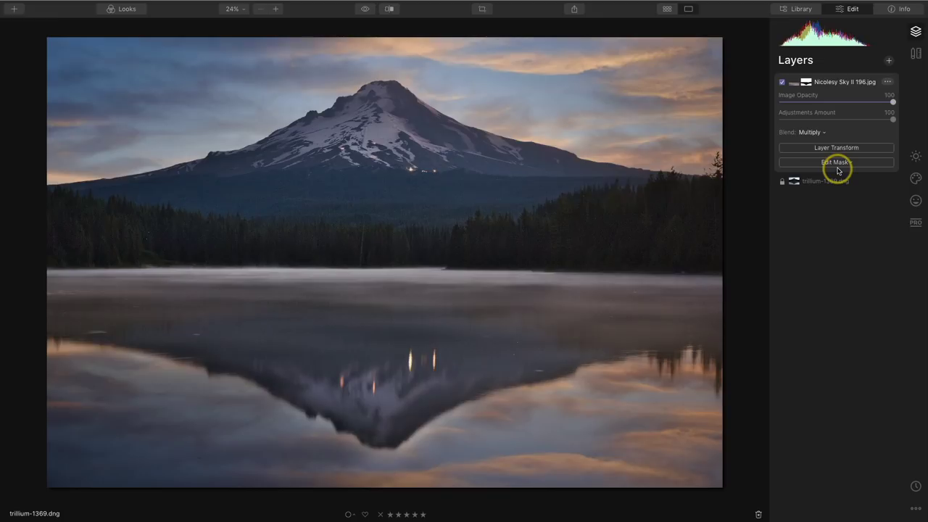
left_click(782, 82)
left_click(781, 82)
left_click(781, 82)
left_click(782, 82)
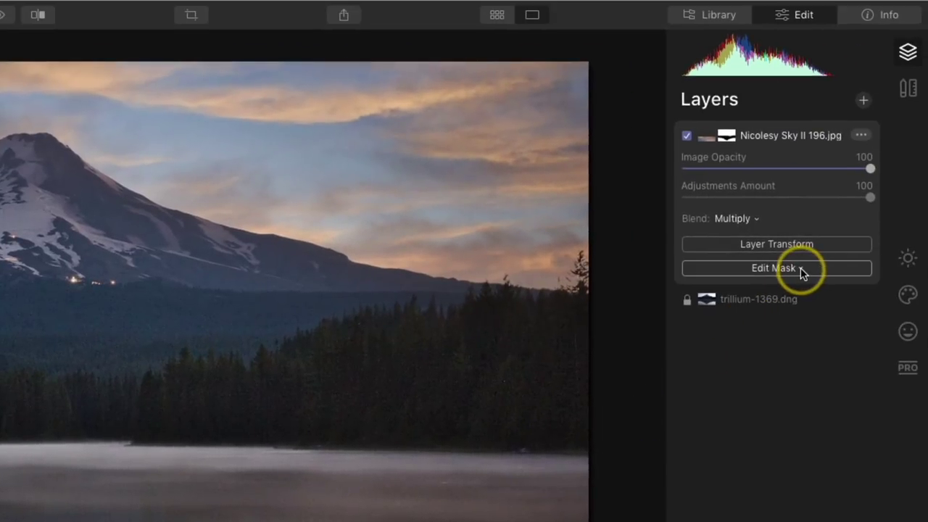
Paint the sky layer's mask back in along the lower edge of the mountain's reflection with the Brush.
left_click(800, 268)
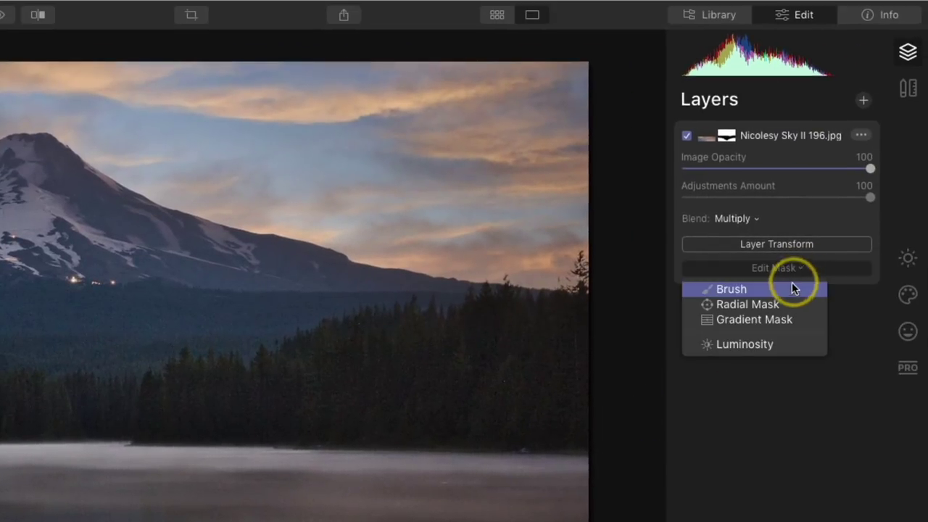
left_click(792, 288)
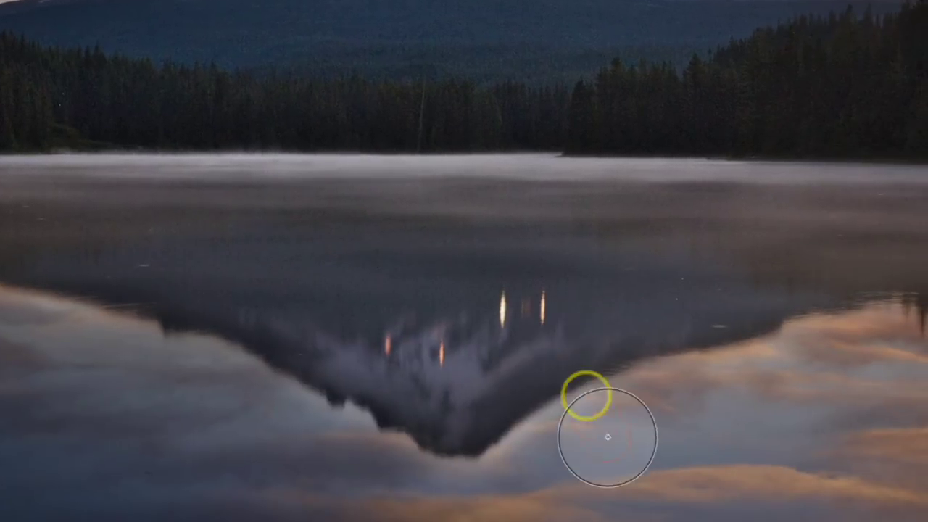
mouse_move(607, 436)
left_mouse_down()
mouse_move(552, 471)
mouse_move(597, 439)
mouse_move(543, 473)
mouse_move(600, 428)
mouse_move(539, 470)
mouse_move(596, 434)
mouse_move(555, 454)
mouse_move(544, 476)
mouse_move(583, 445)
mouse_move(652, 417)
mouse_move(556, 477)
mouse_move(457, 506)
mouse_move(411, 497)
mouse_move(313, 443)
mouse_move(220, 421)
mouse_move(75, 362)
left_mouse_up()
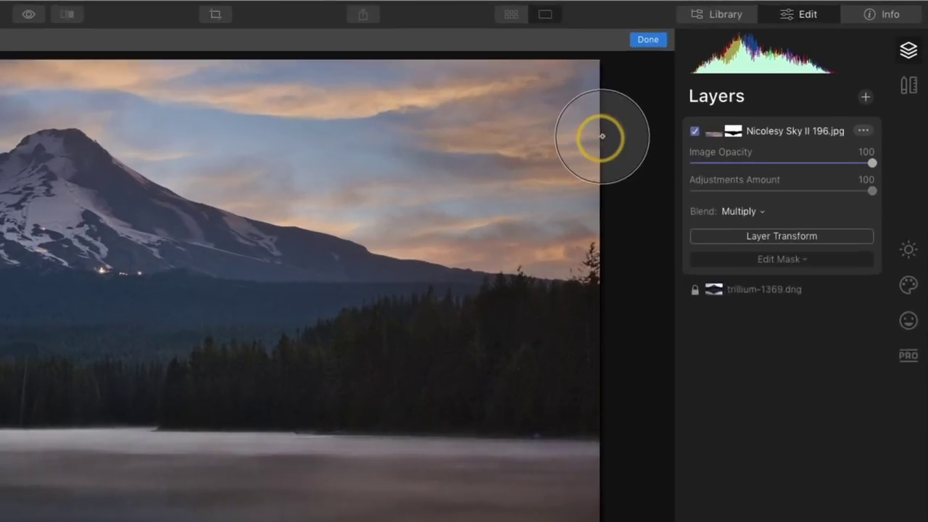
left_click(648, 40)
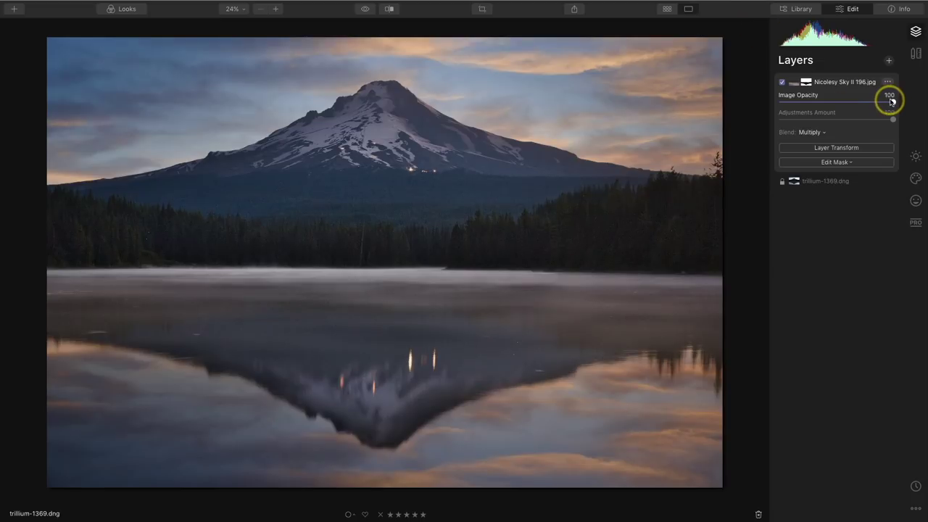
Set the sky layer's Image Opacity to 70 and compare the photo with and without the layer.
left_click_drag(887, 89, 812, 87)
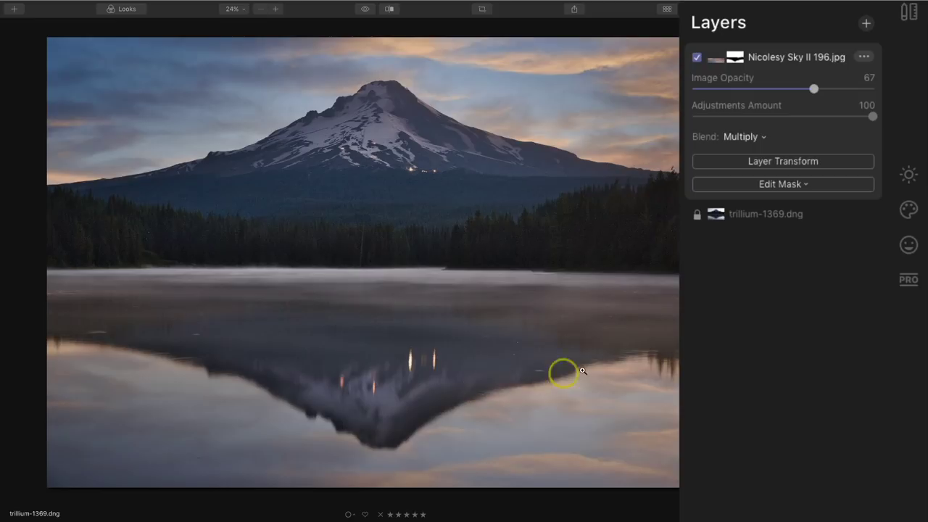
mouse_move(819, 90)
left_mouse_down()
mouse_move(803, 90)
mouse_move(824, 90)
left_mouse_up()
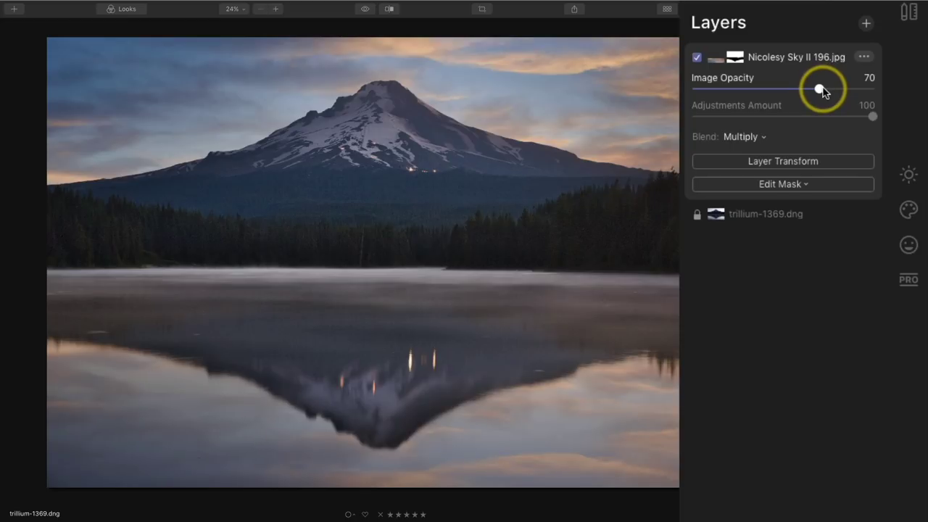
left_click(696, 58)
left_click(697, 58)
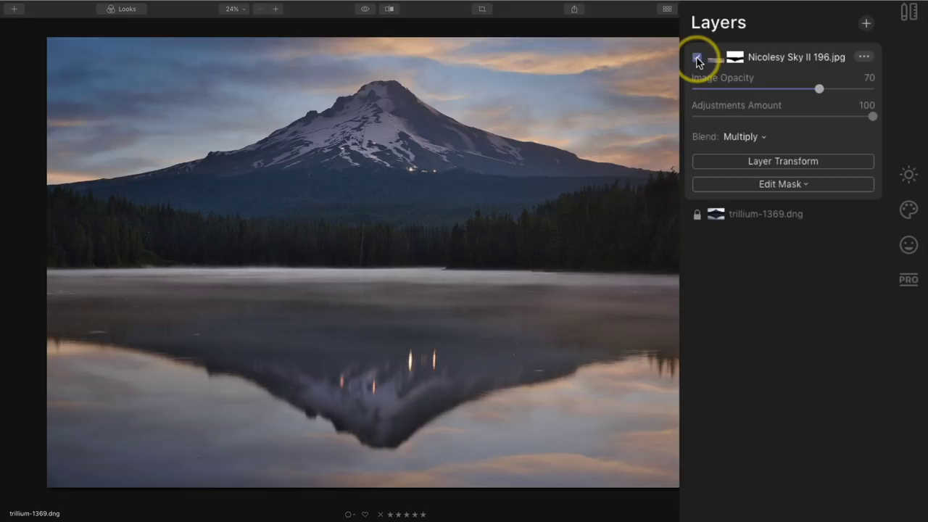
Soften the sky layer with Details Enhancer: Small Details -62, Medium Details -51, Large Details -55, and compare the effect on and off.
left_click(909, 175)
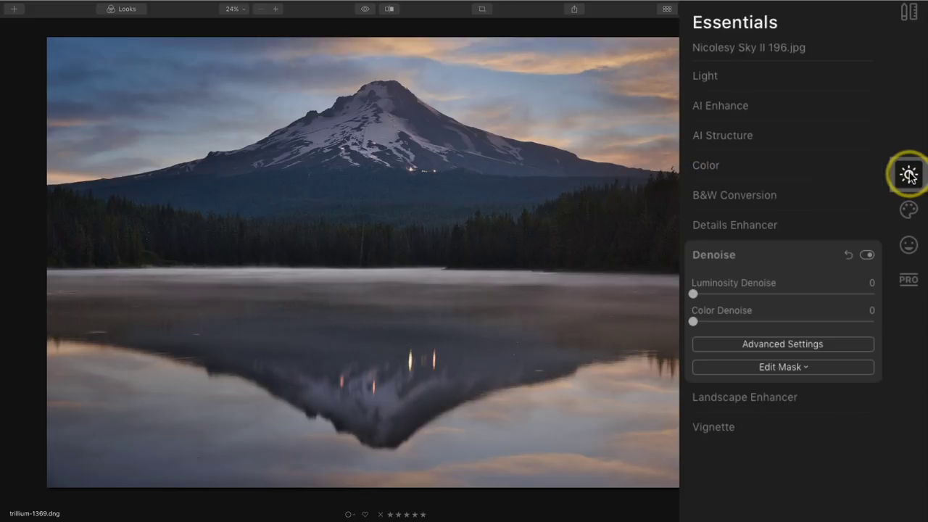
left_click(775, 227)
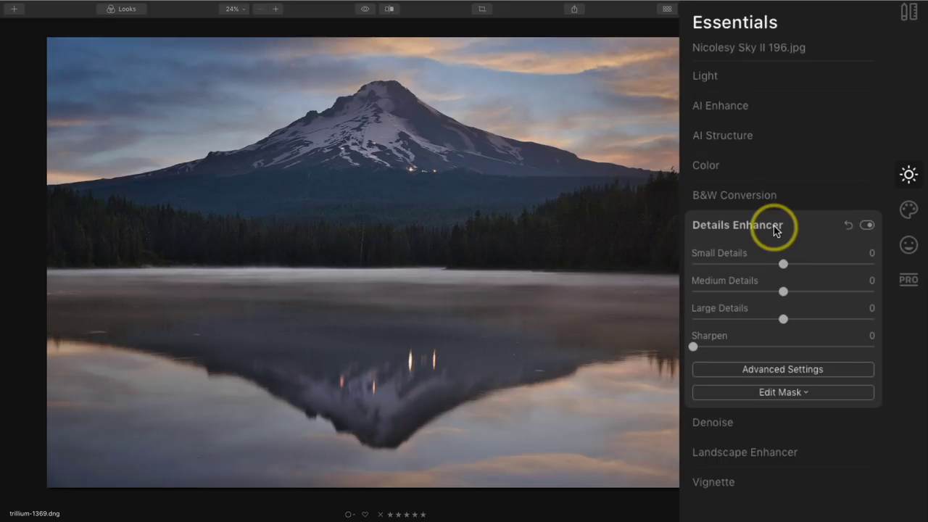
left_click_drag(783, 264, 725, 272)
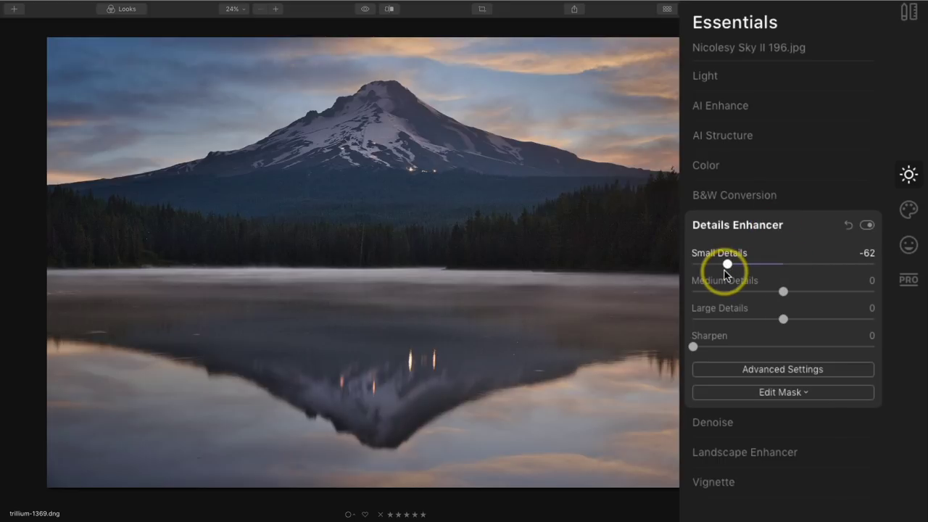
left_click_drag(782, 292, 730, 294)
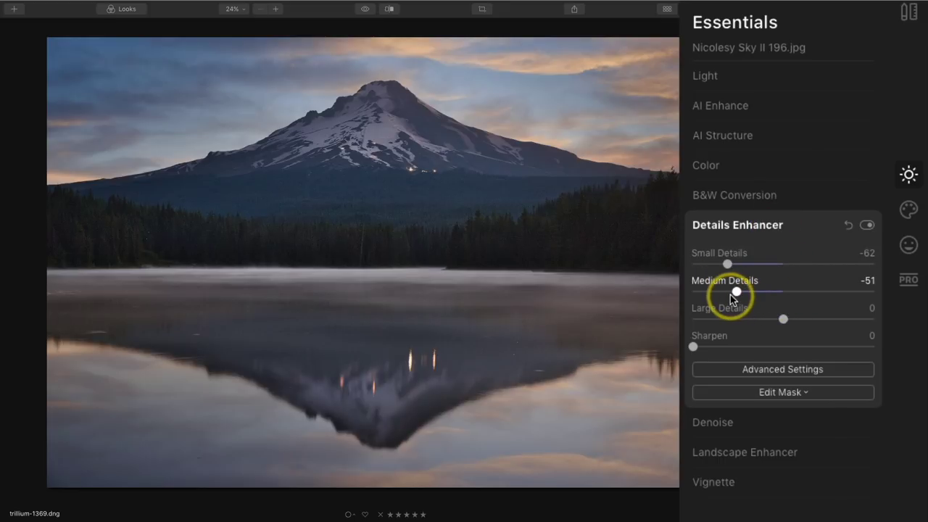
left_click_drag(783, 319, 732, 319)
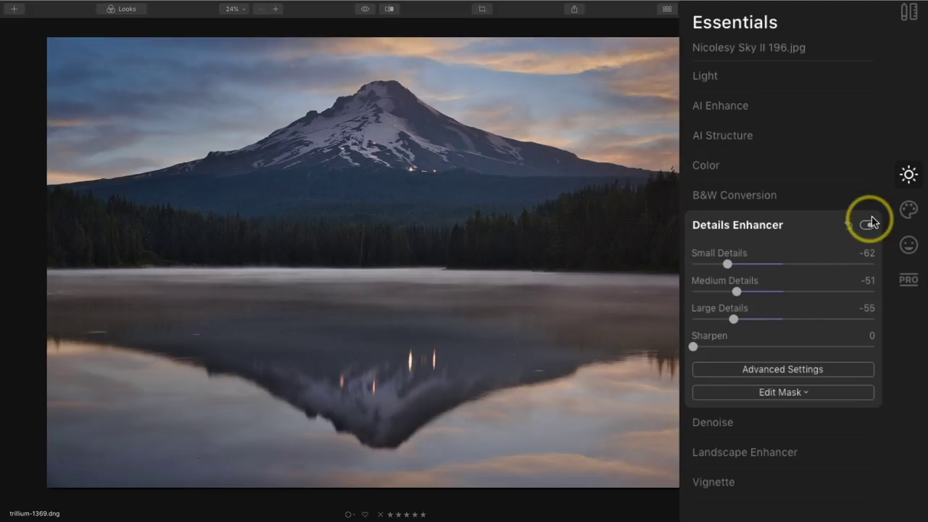
left_click(867, 224)
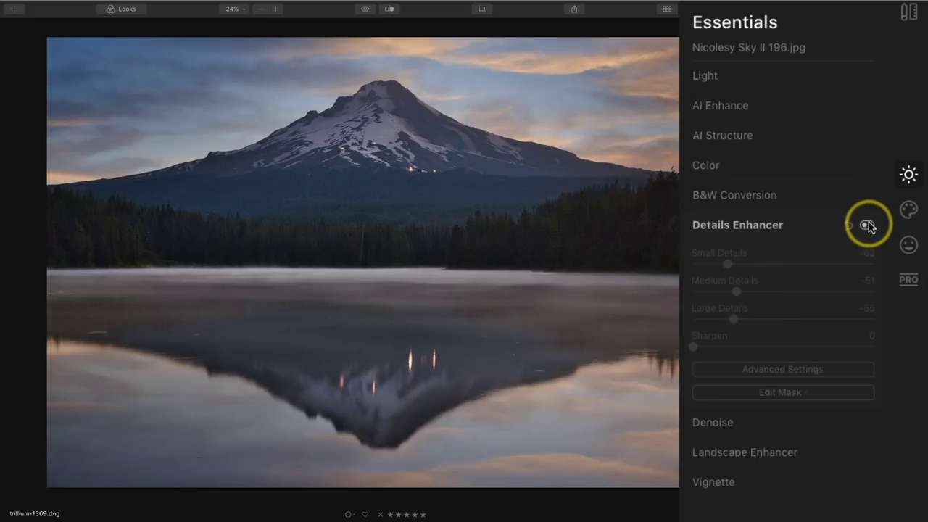
left_click(867, 225)
left_click(867, 225)
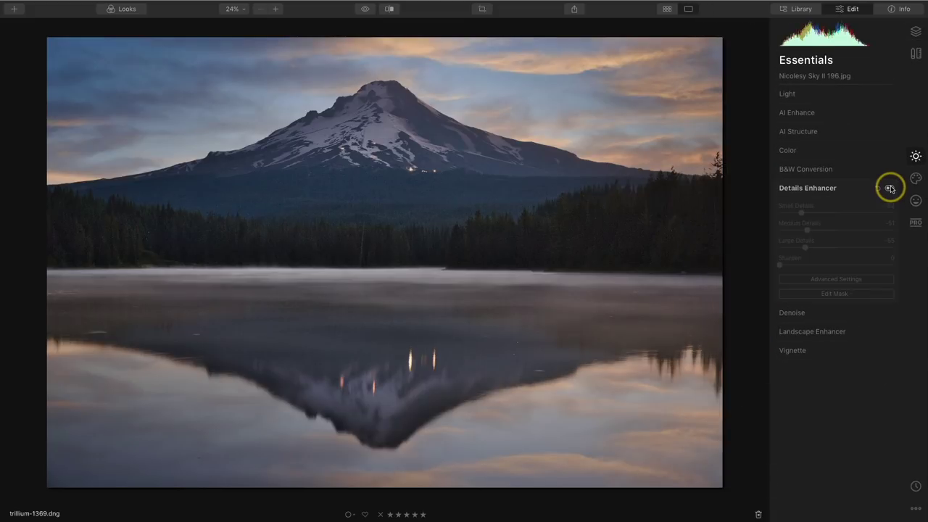
left_click(890, 188)
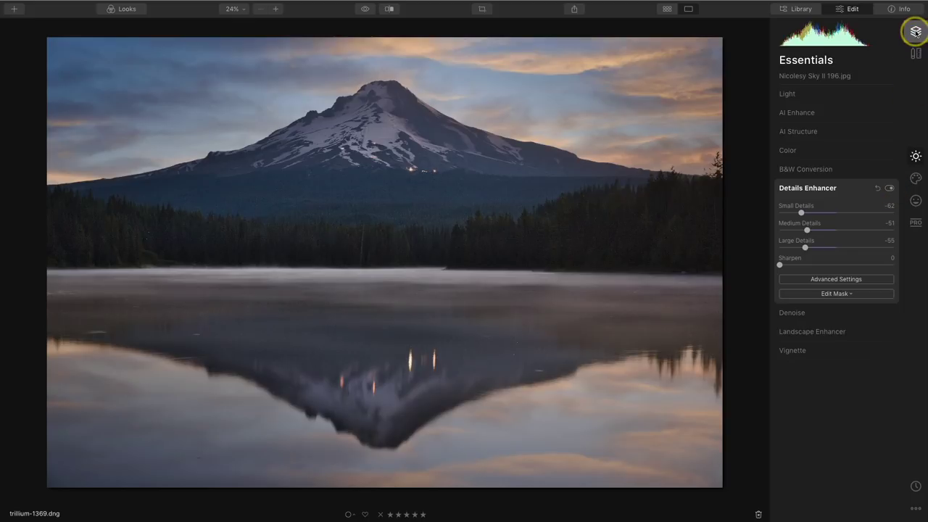
Compare the lake reflection with the Nicolesy Sky II 196.jpg layer hidden and shown.
left_click(915, 31)
left_click(783, 86)
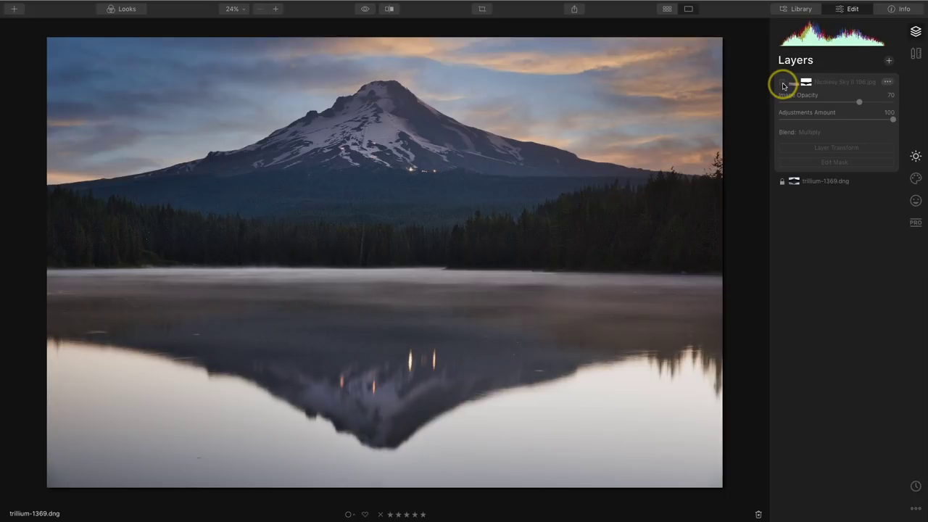
left_click(783, 85)
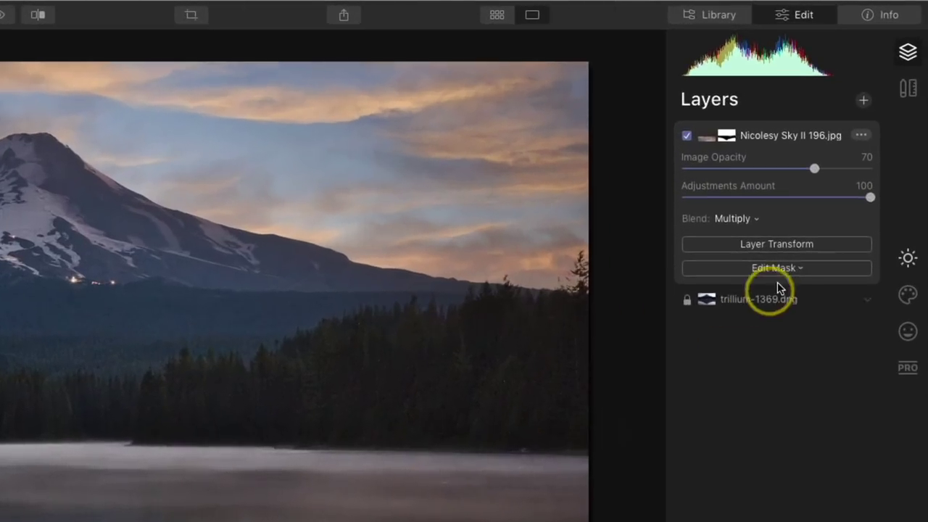
Edit the sky layer's mask with the Brush in Erase mode at 20% opacity and size 88 to soften the lake reflection.
left_click(848, 163)
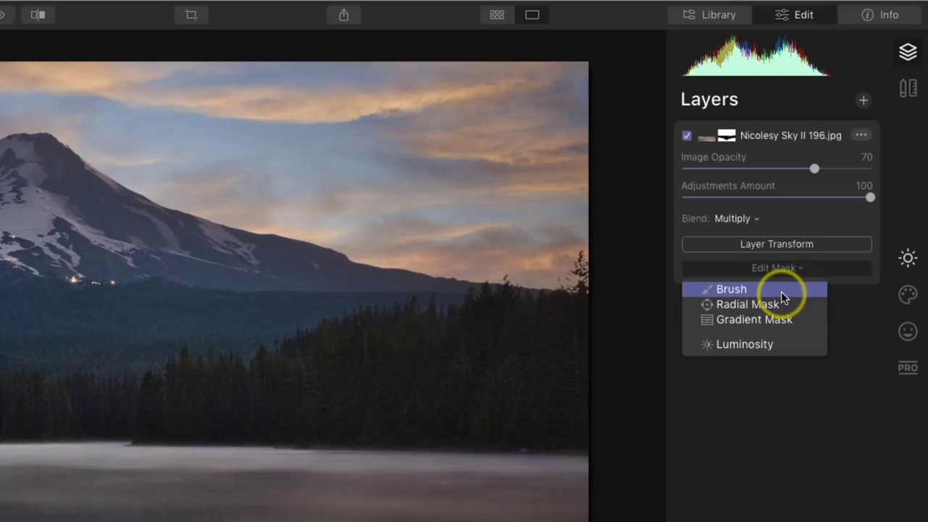
left_click(782, 291)
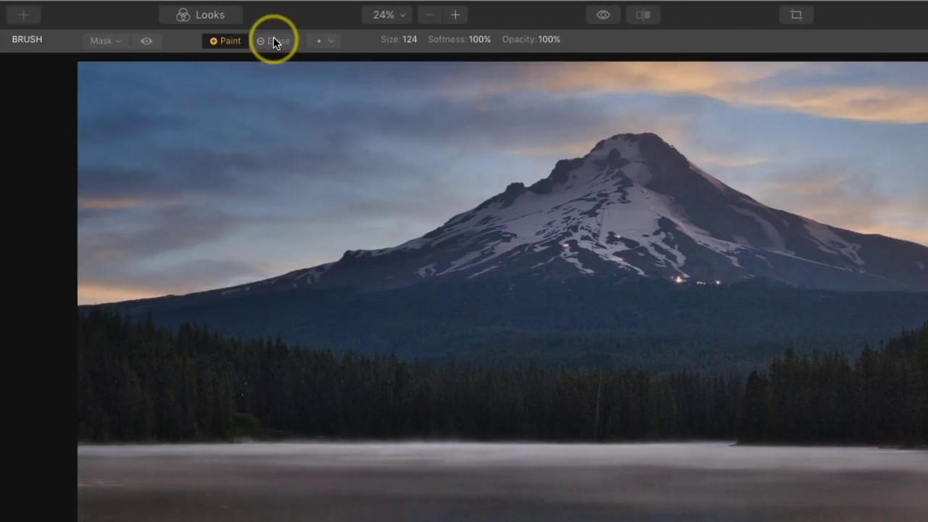
left_click(276, 41)
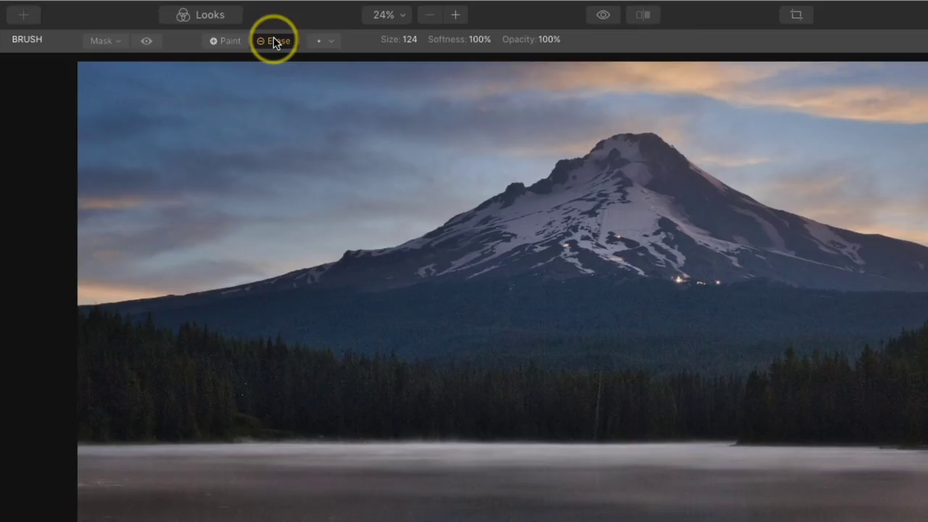
left_click(551, 40)
left_click_drag(548, 60, 493, 62)
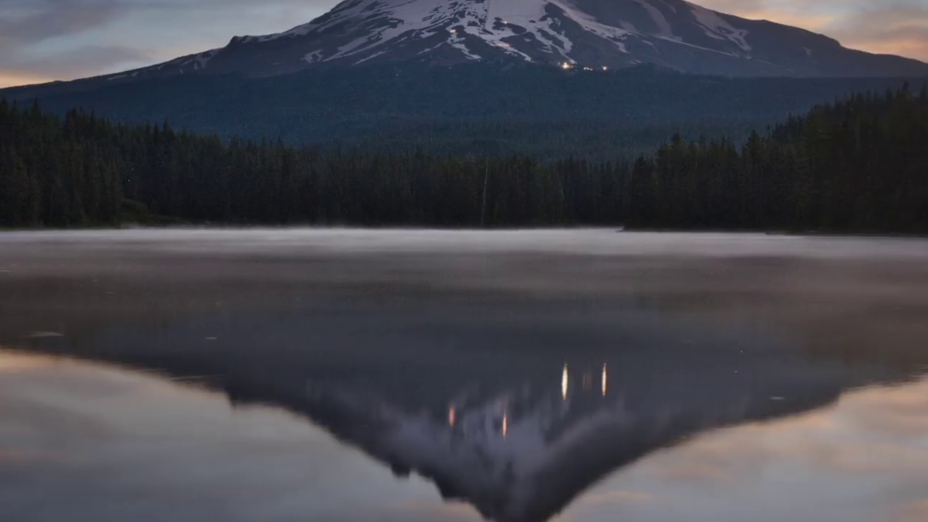
key("bracketleft")
key("bracketleft")
key("bracketleft")
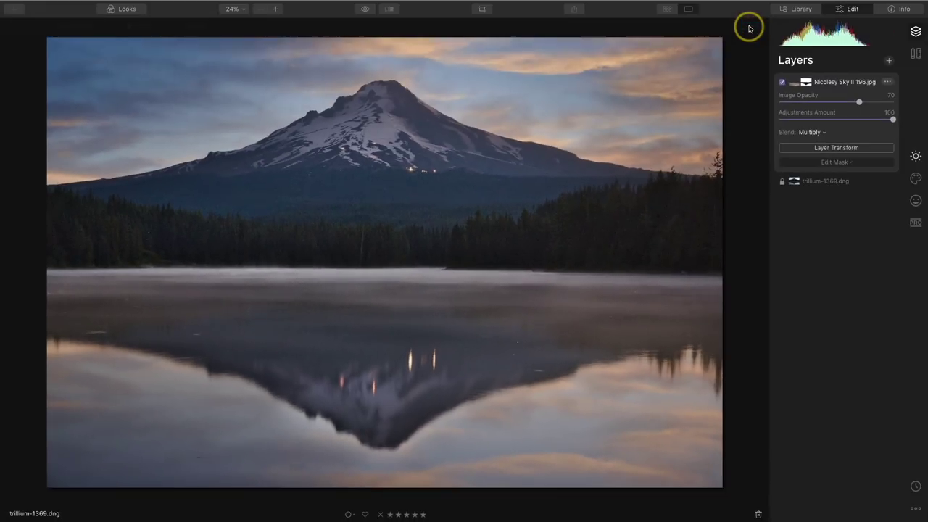
Compare the photo with the sky image layer hidden and shown after the mask edit.
left_click(781, 83)
left_click(782, 82)
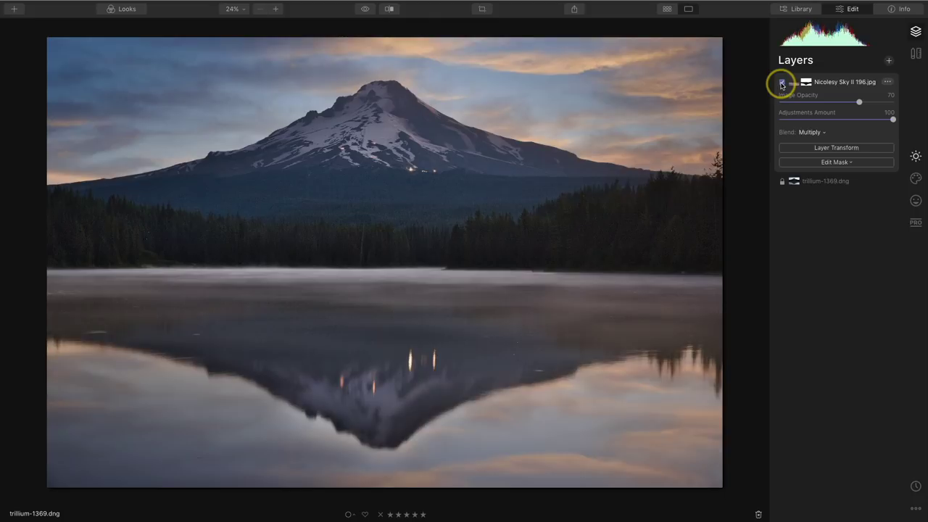
left_click(782, 83)
left_click(781, 82)
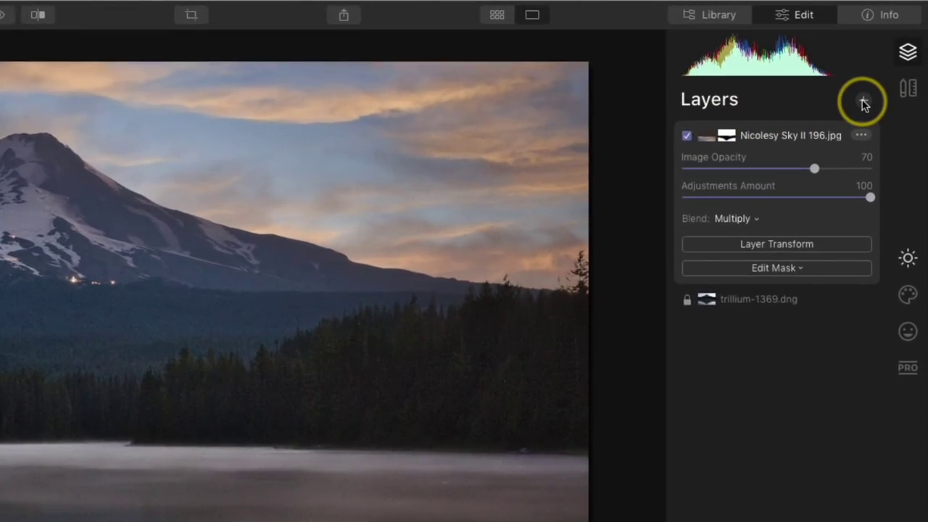
Add a new adjustment layer and apply the Deep Sky look from the Landscape collection to it.
left_click(862, 101)
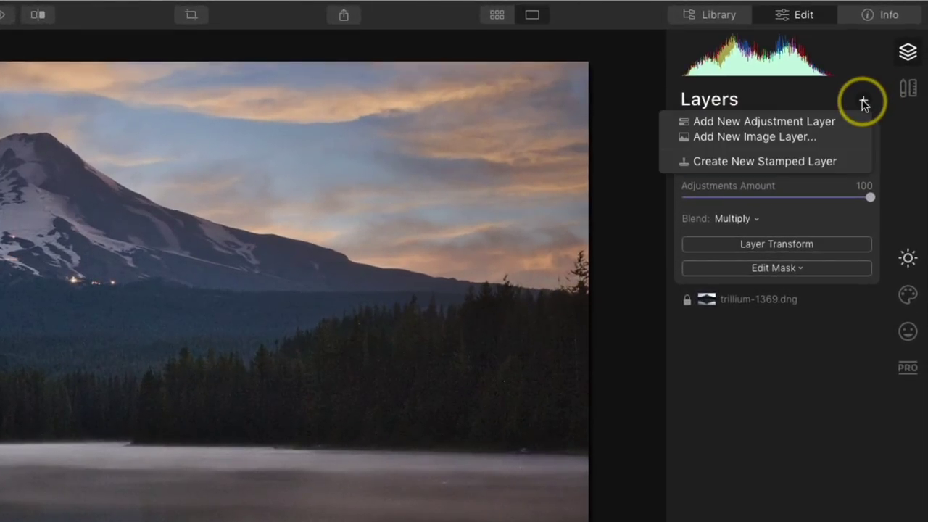
left_click(825, 121)
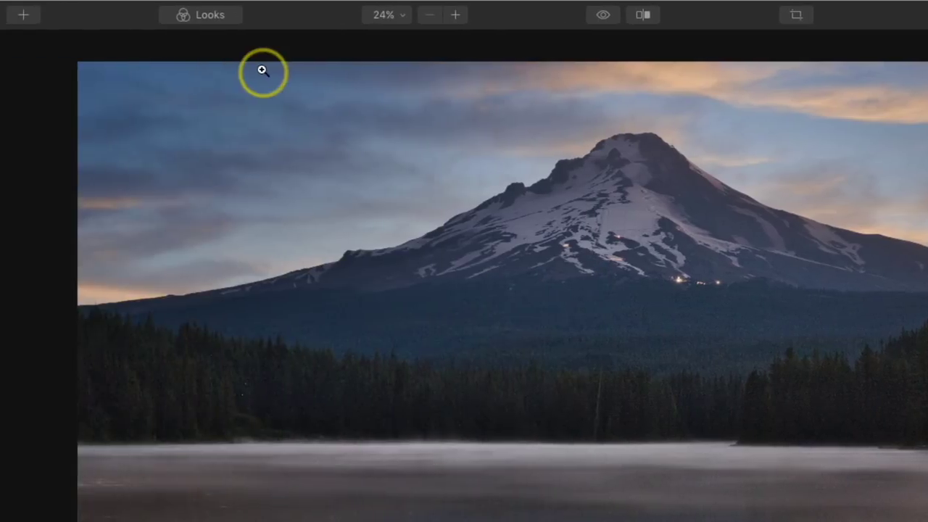
left_click(205, 16)
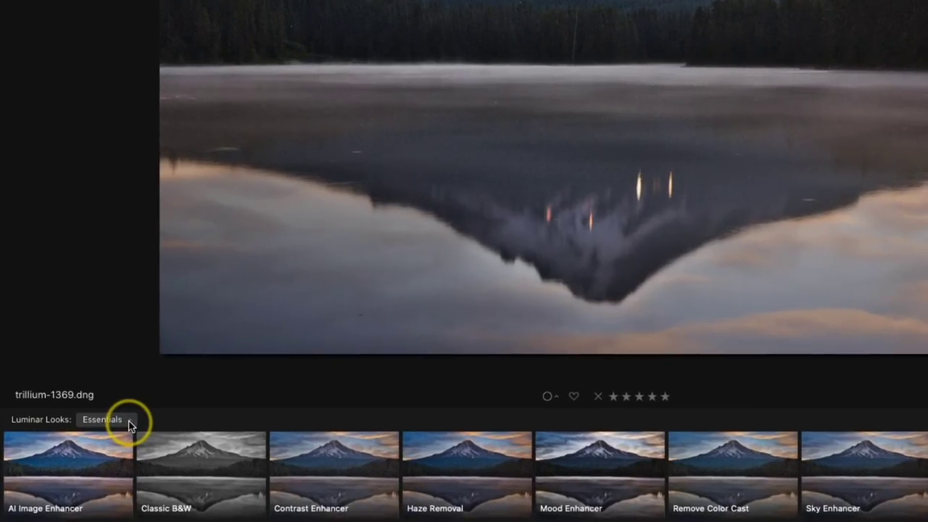
left_click(82, 457)
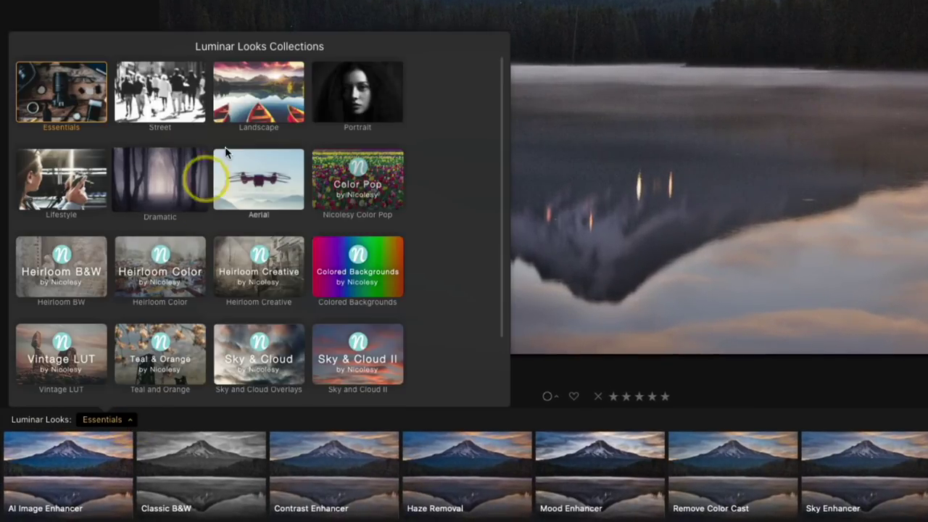
left_click(261, 87)
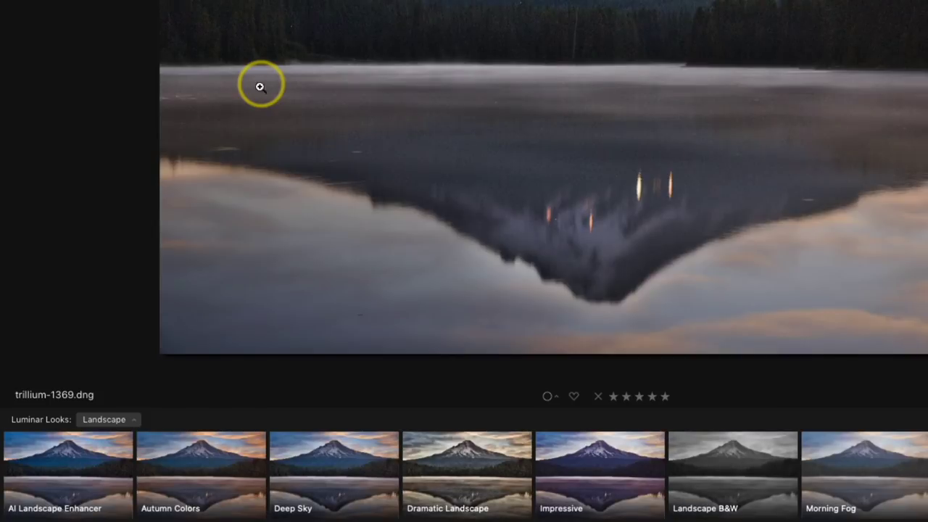
left_click(349, 460)
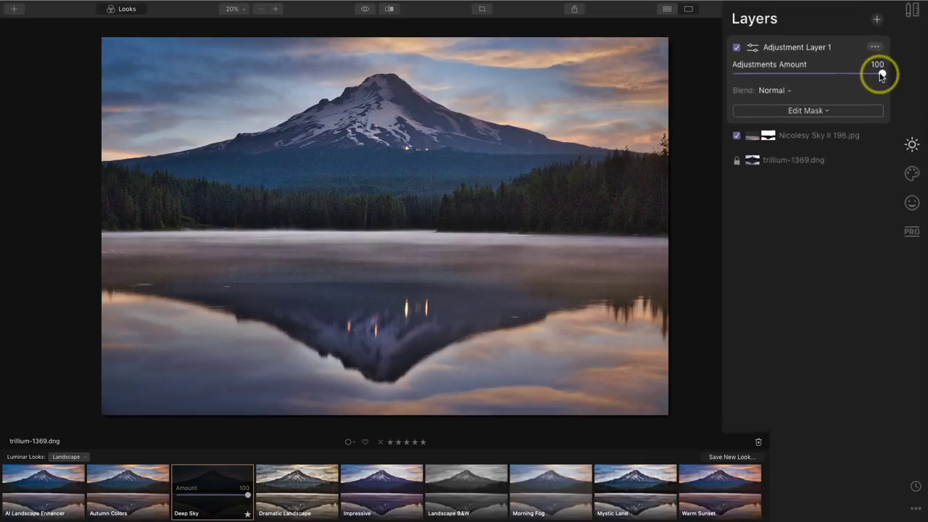
Set the adjustment layer's Adjustments Amount to 60 and compare the photo with the layer off and on.
left_click_drag(871, 90, 794, 92)
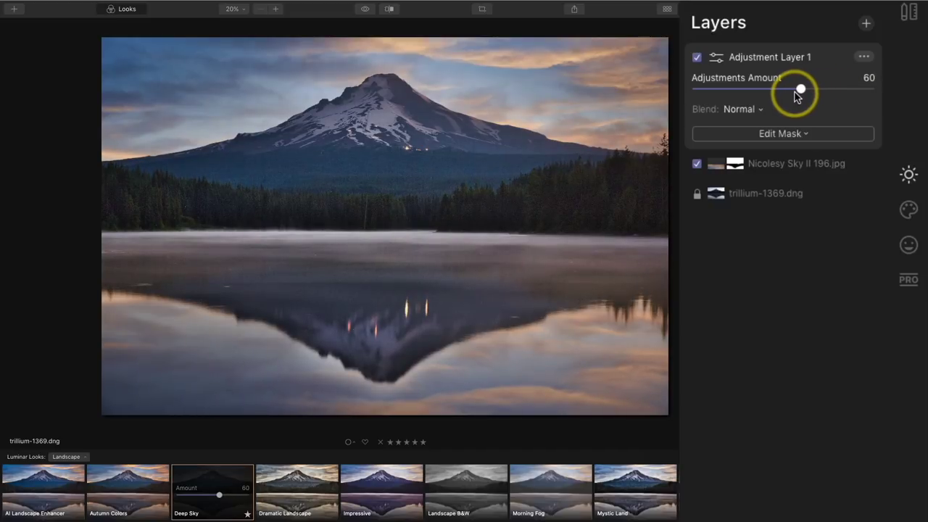
left_click(697, 58)
left_click(696, 58)
left_click(696, 58)
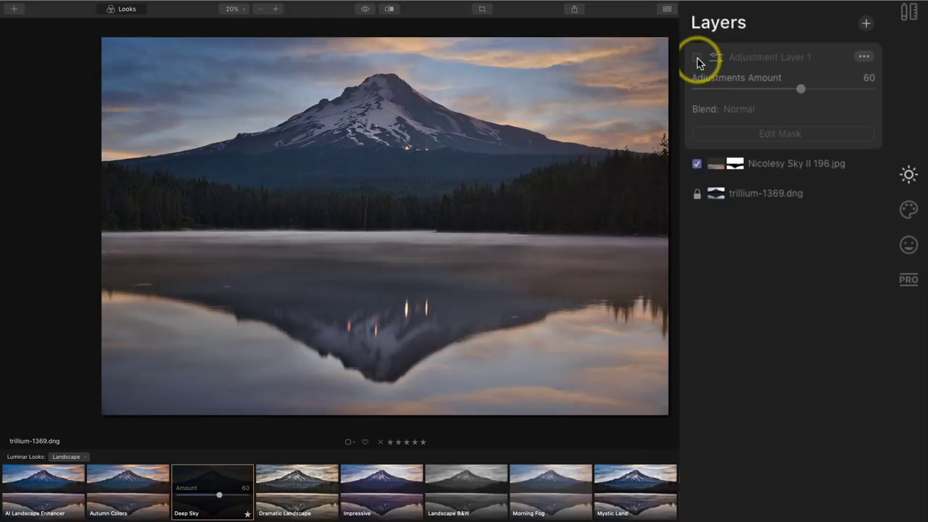
left_click(697, 58)
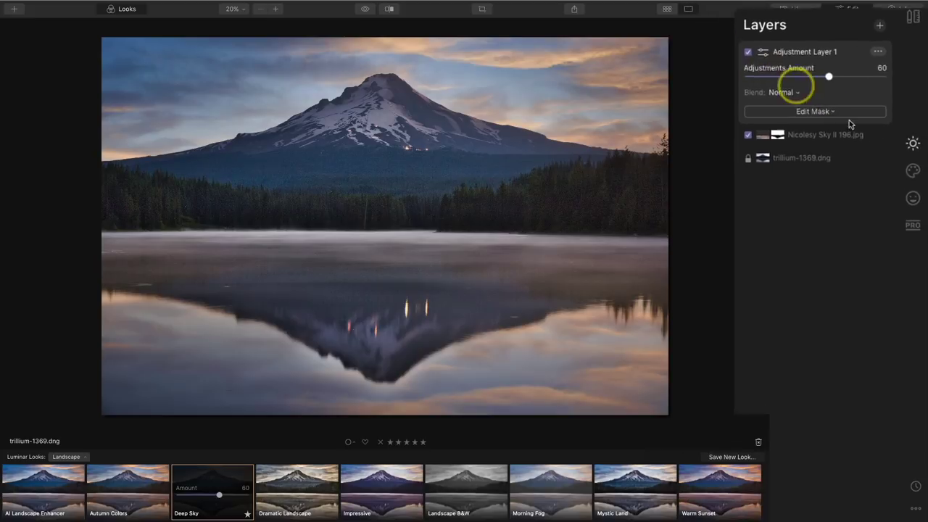
Add Film Grain with an Amount of 19 to the adjustment layer and compare the grain off and on at 100% zoom.
left_click(916, 178)
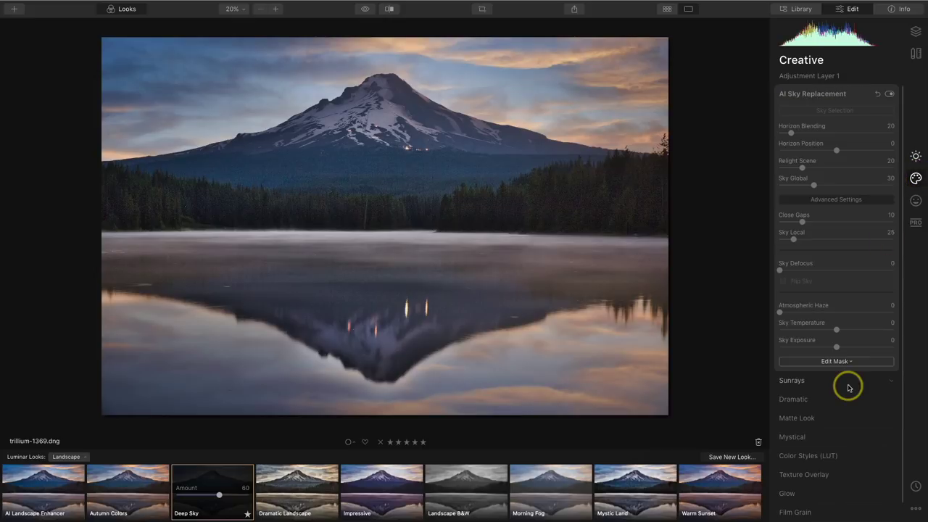
scroll(849, 384, "down", 1)
left_click(820, 497)
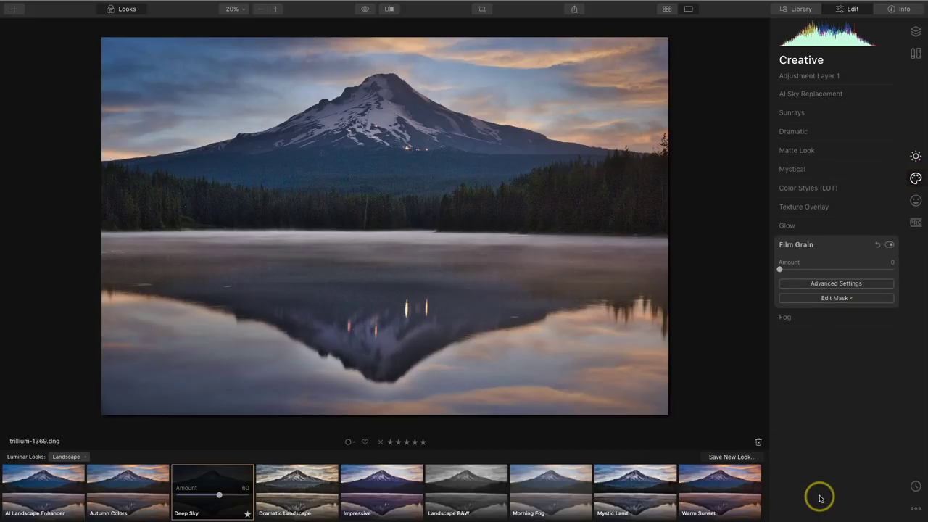
double_click(478, 112)
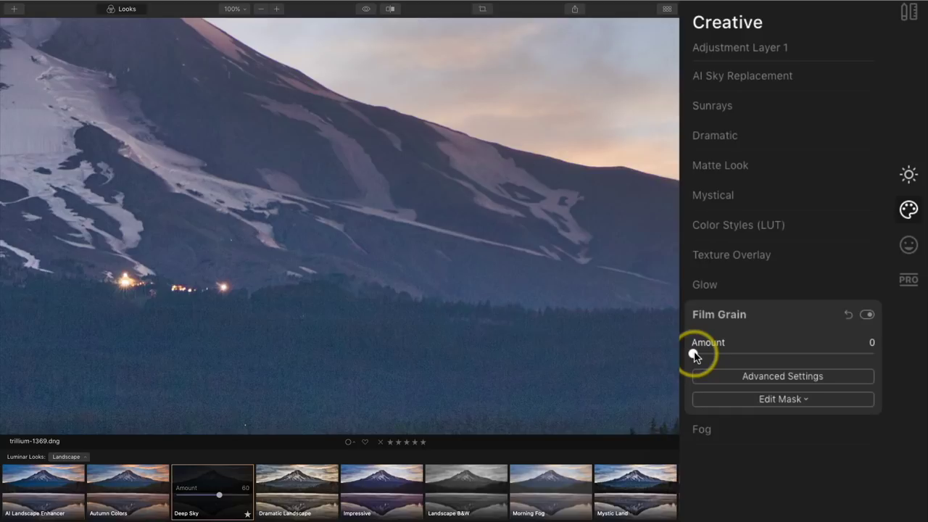
left_click_drag(694, 353, 782, 357)
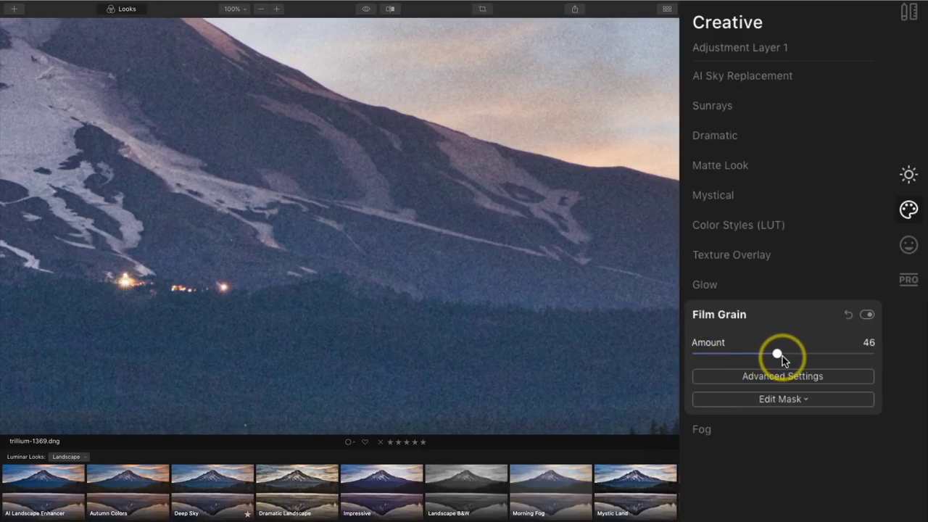
left_click_drag(782, 356, 740, 355)
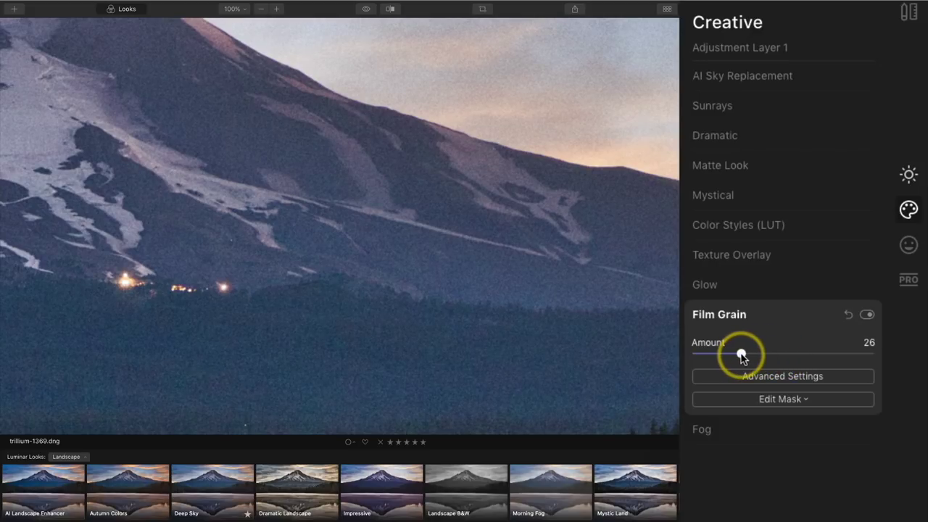
left_click_drag(740, 355, 729, 359)
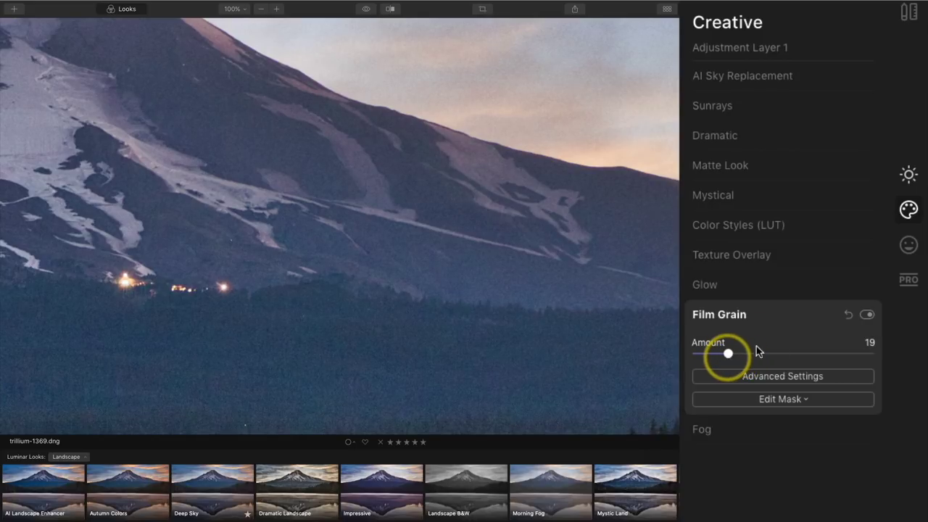
left_click(867, 315)
left_click(867, 315)
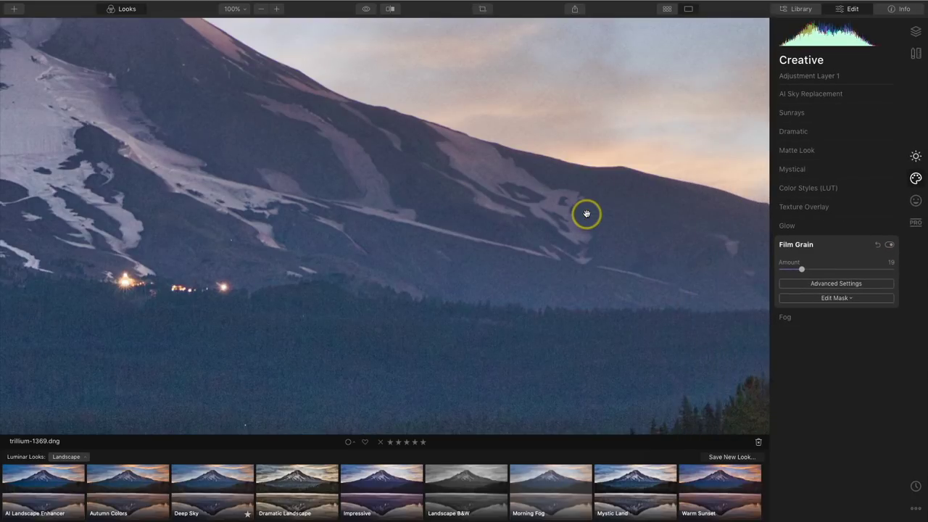
left_click(587, 213)
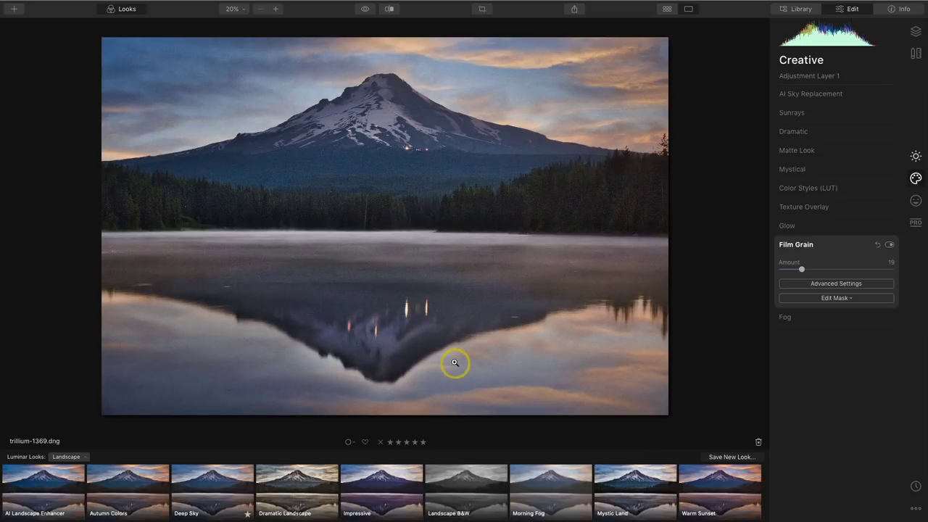
With the adjustment layer hidden, paint the sky layer's mask using the Brush at 50% opacity, and turn the adjustment layer back on.
left_click(915, 31)
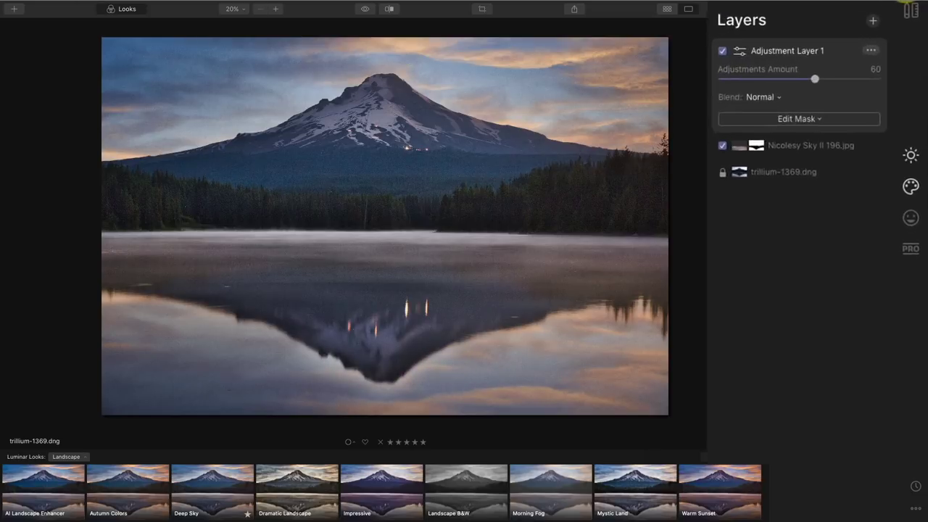
left_click(790, 165)
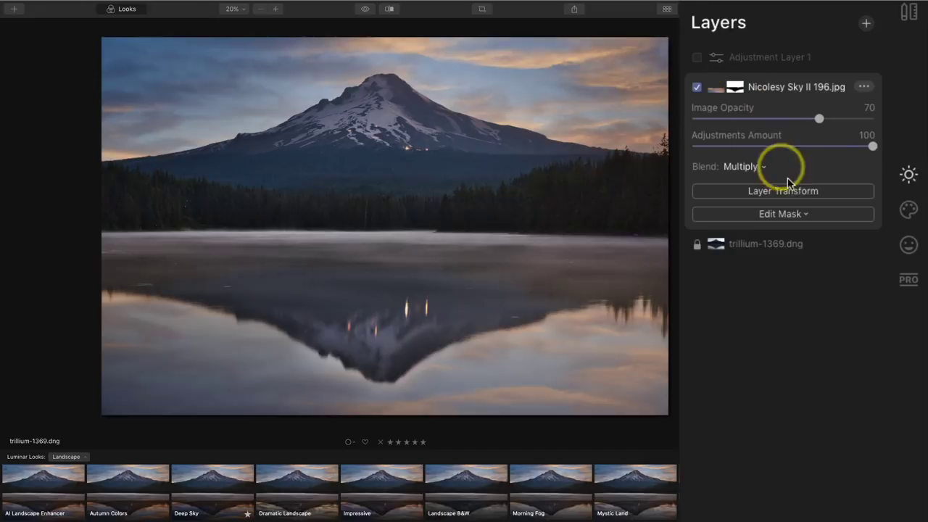
left_click(798, 212)
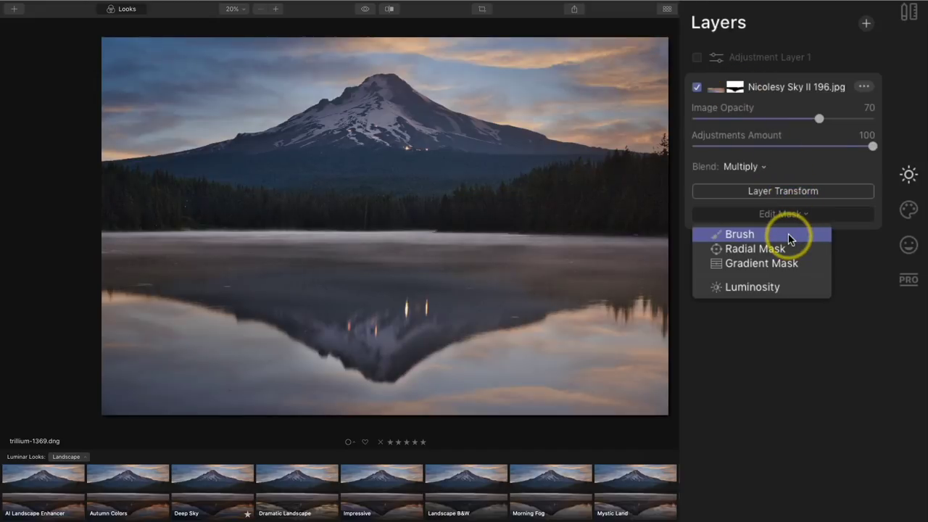
left_click(789, 237)
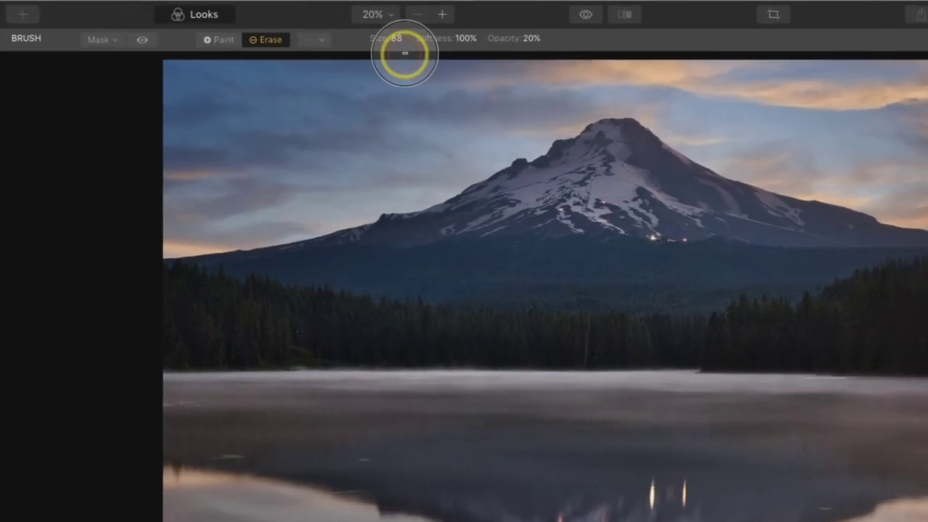
left_click(220, 40)
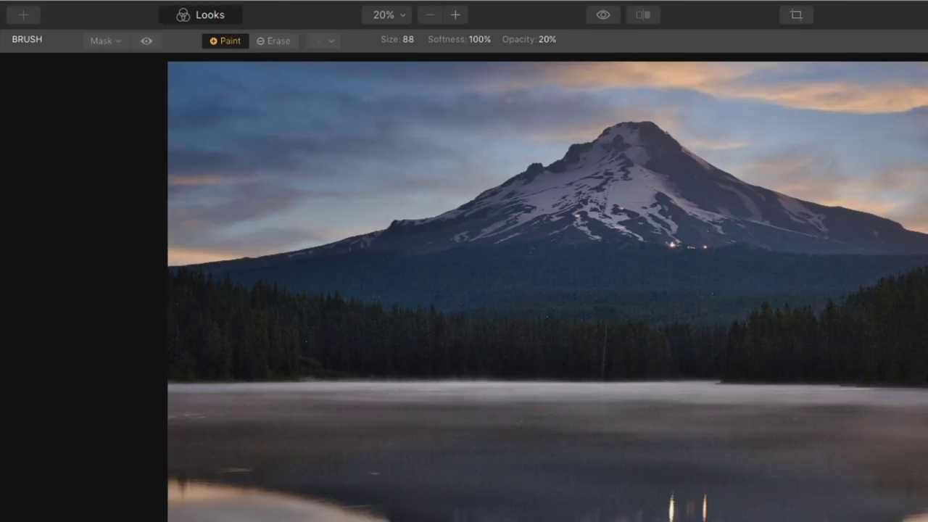
left_click(546, 40)
left_click_drag(548, 58, 572, 61)
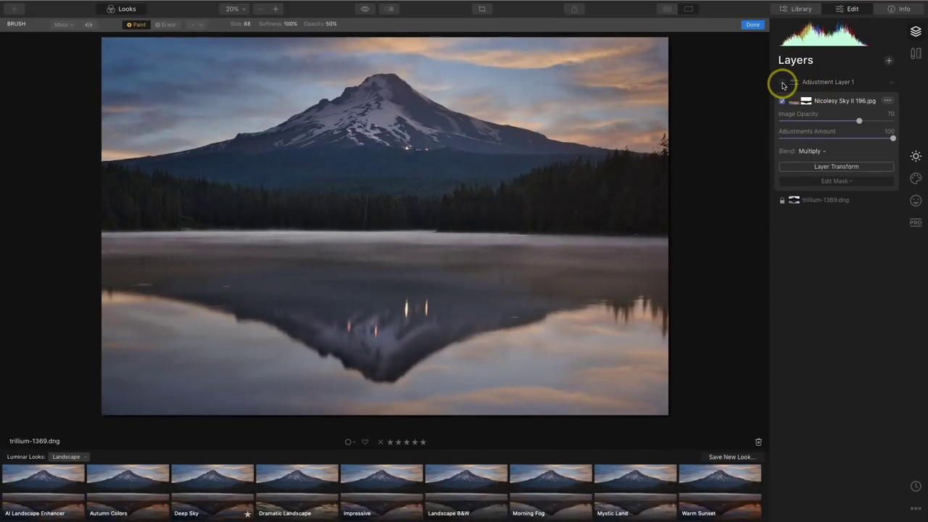
left_click(782, 85)
left_click(782, 82)
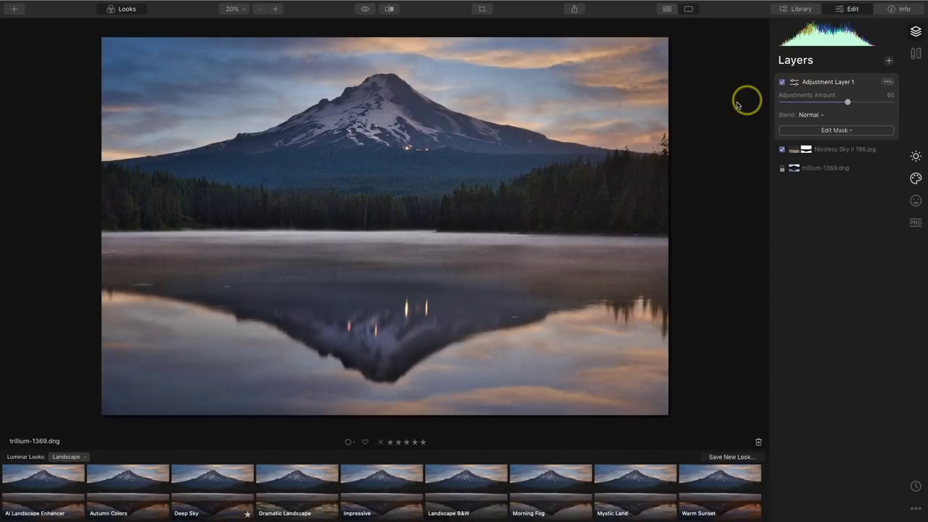